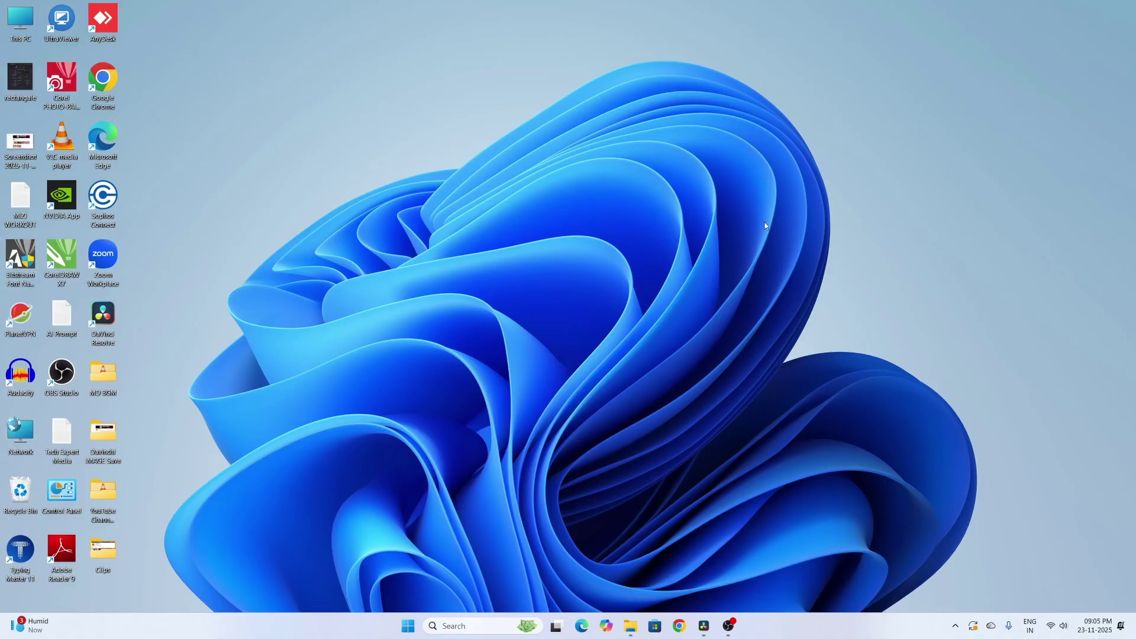
Open YouTube in Google Chrome and go to the signed-in account's own channel page.
left_click(678, 625)
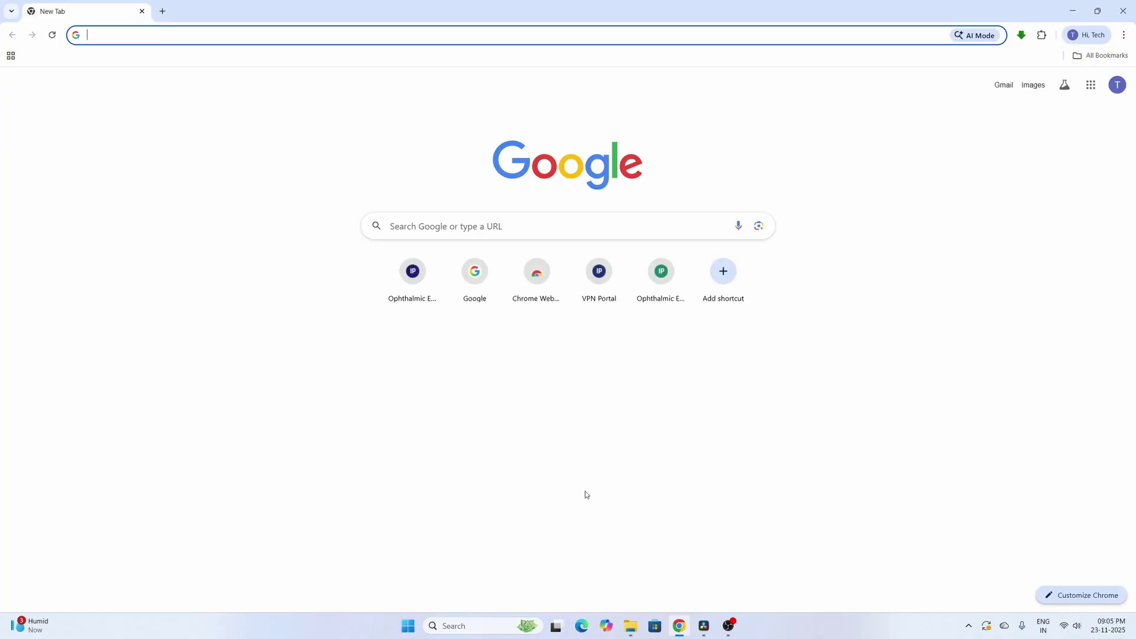
left_click(1092, 92)
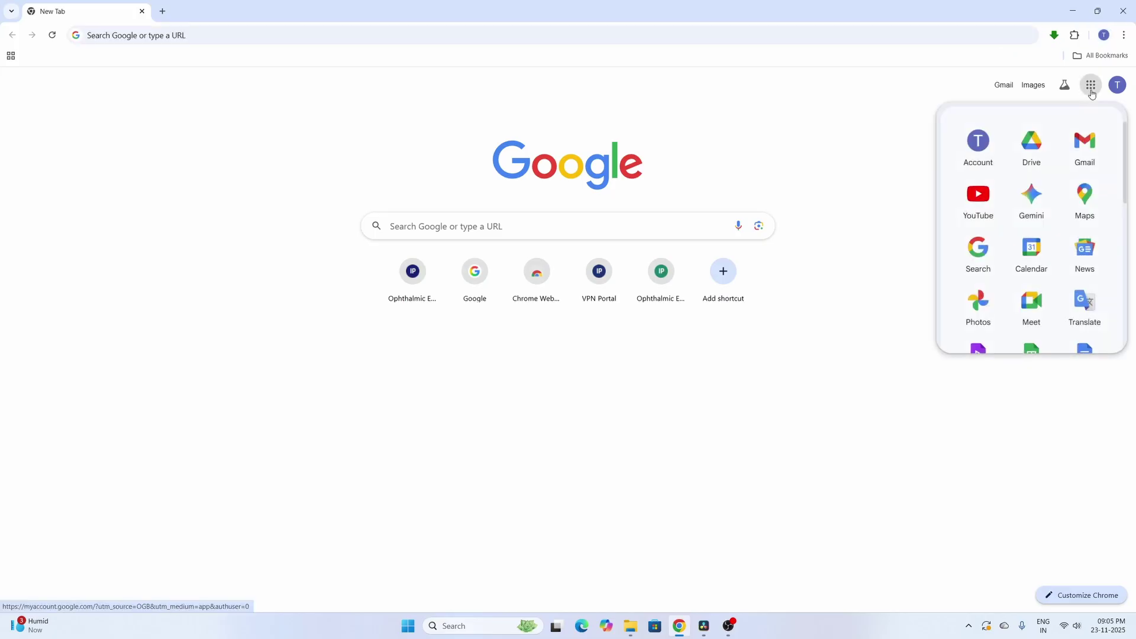
left_click(985, 202)
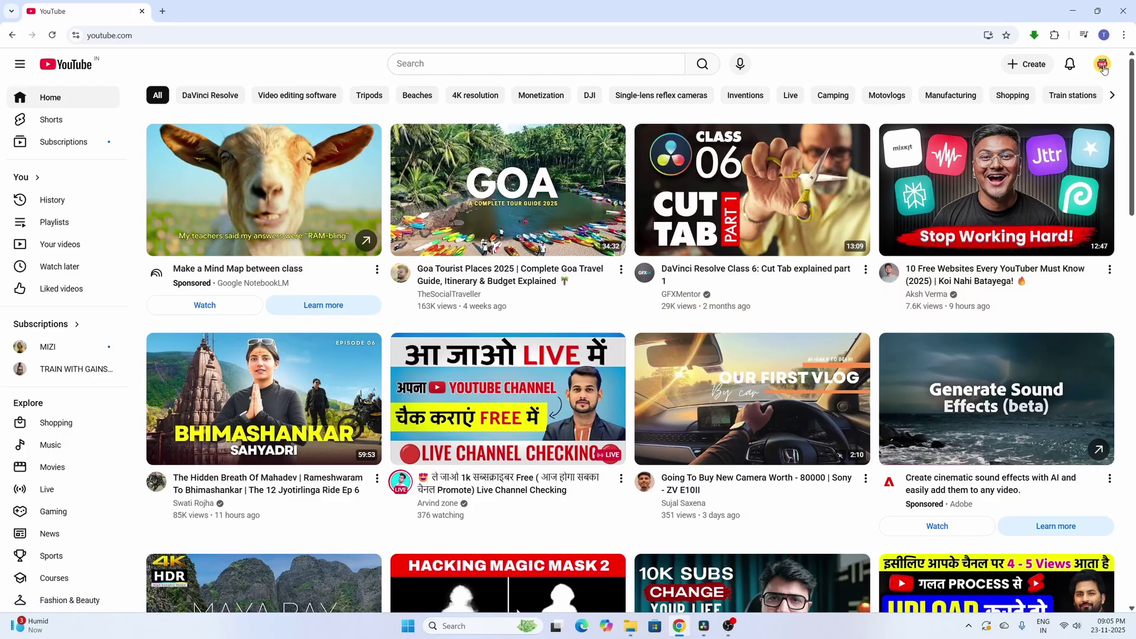
left_click(1102, 65)
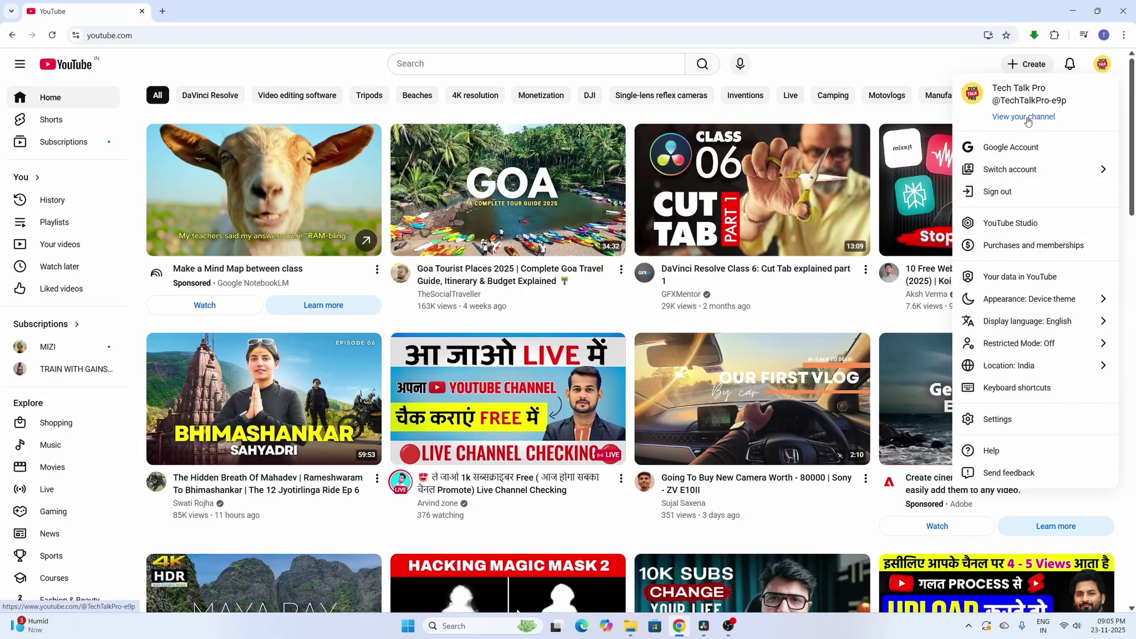
left_click(1028, 117)
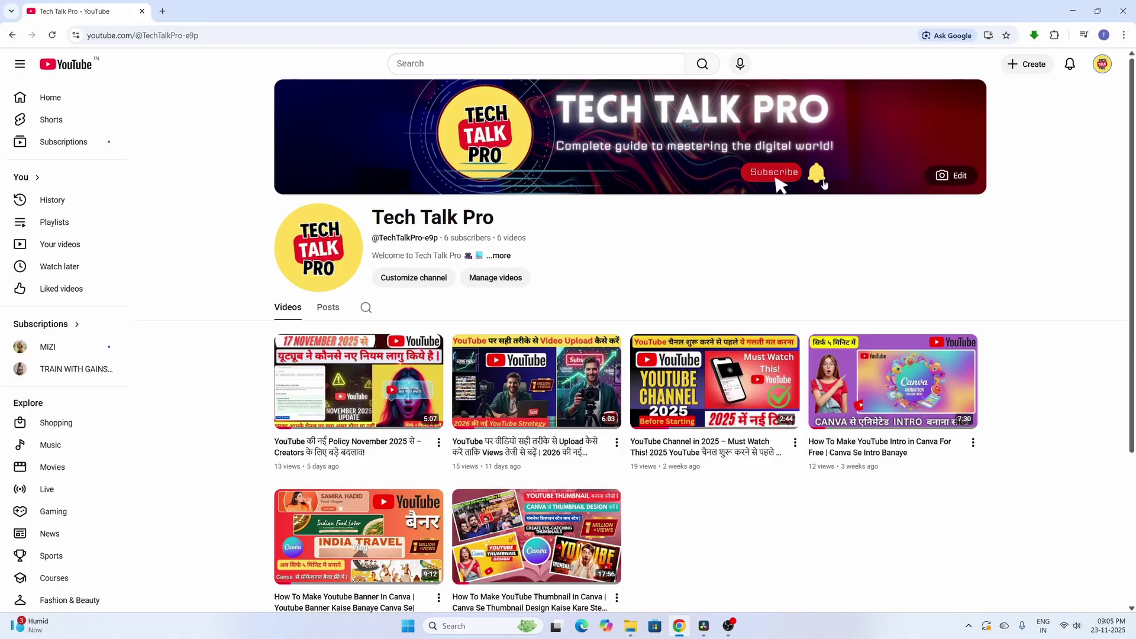
Open YouTube Studio for the channel and go to its profile customization page.
scroll(648, 218, "down", 1)
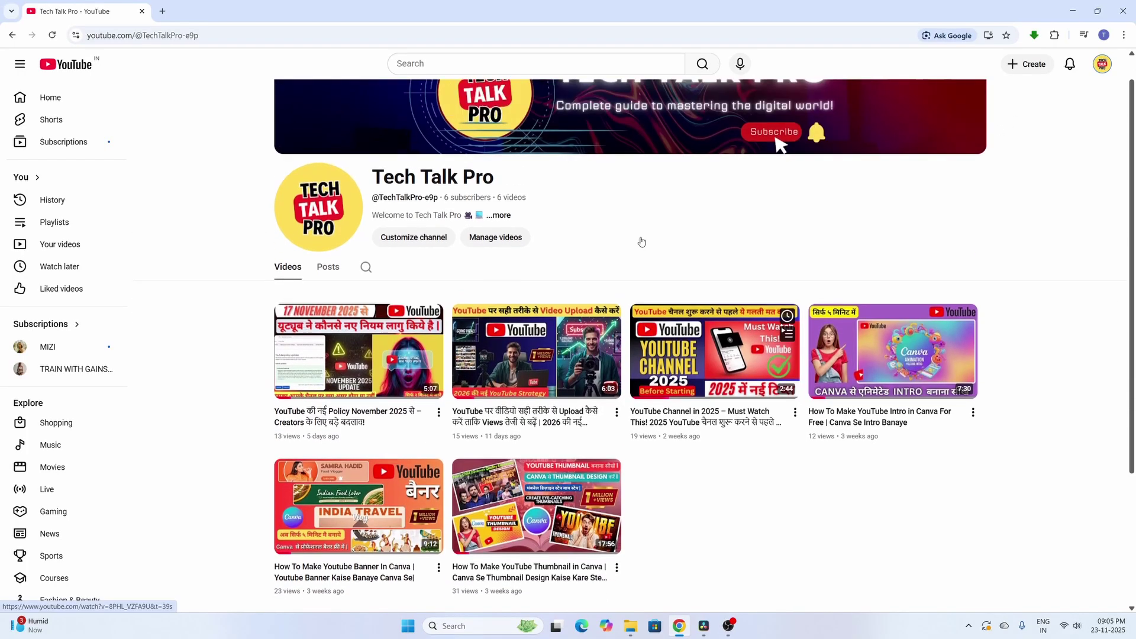
scroll(641, 241, "up", 1)
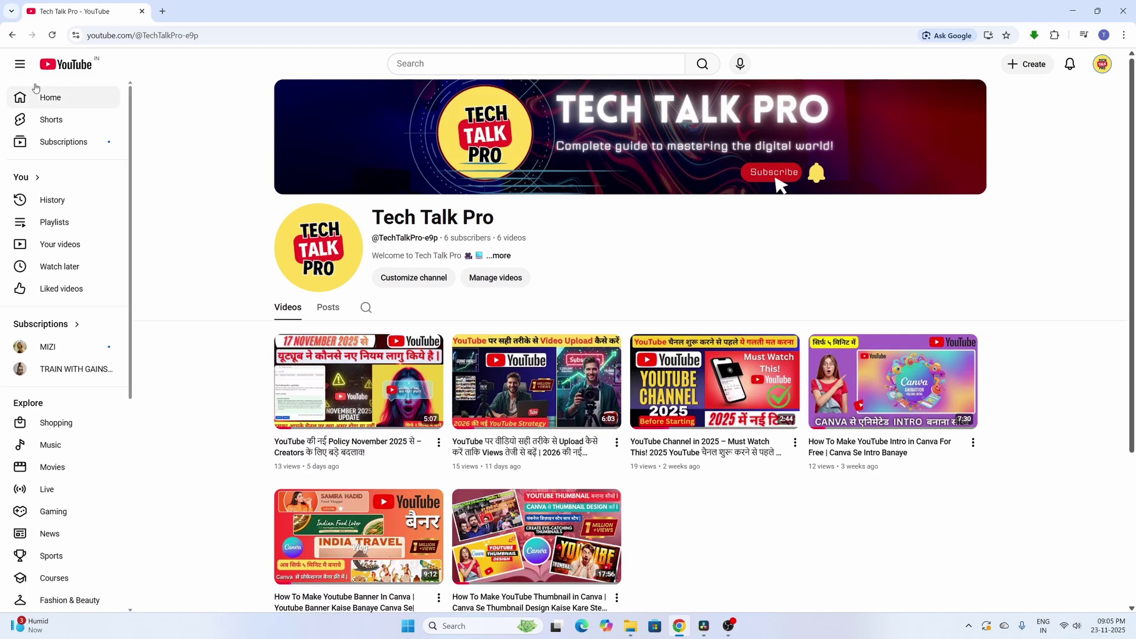
scroll(35, 118, "down", 2)
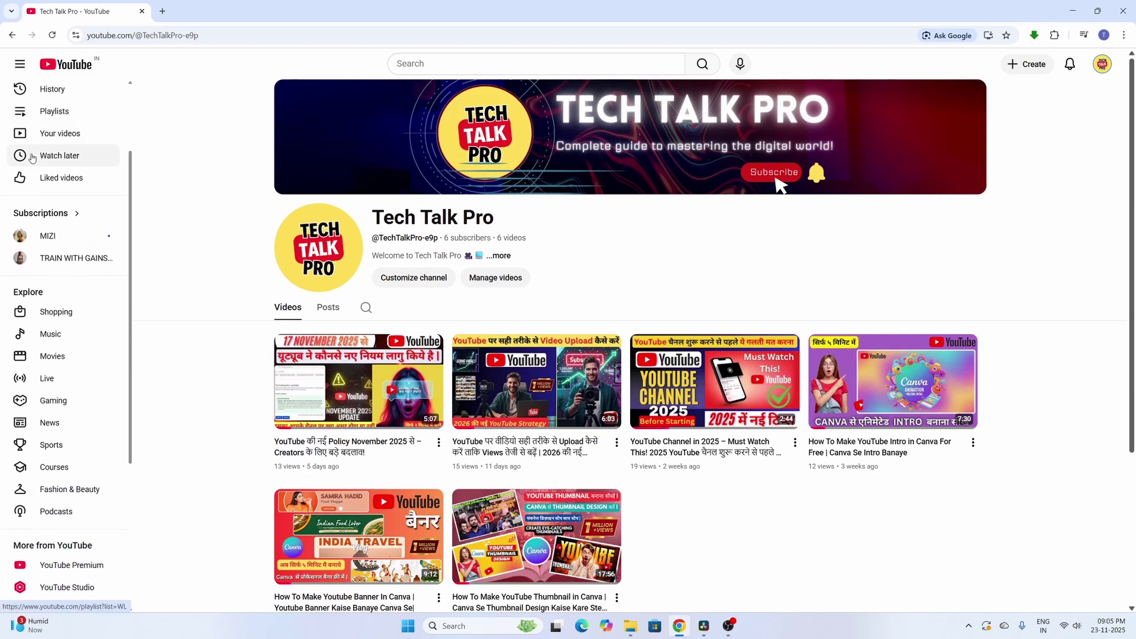
scroll(33, 157, "down", 2)
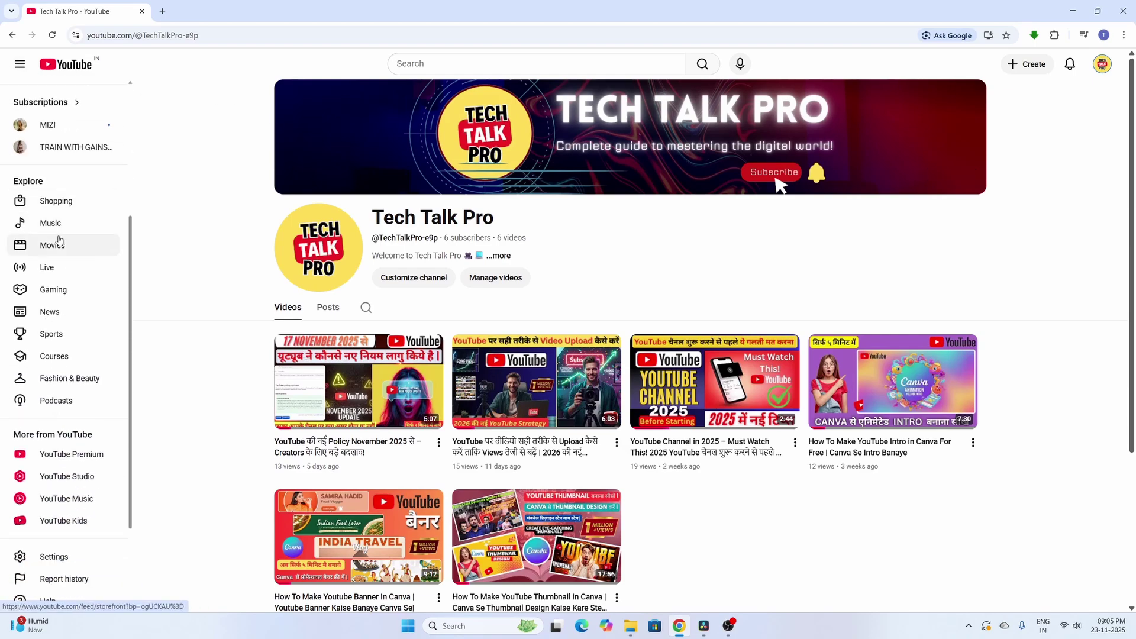
scroll(59, 241, "down", 2)
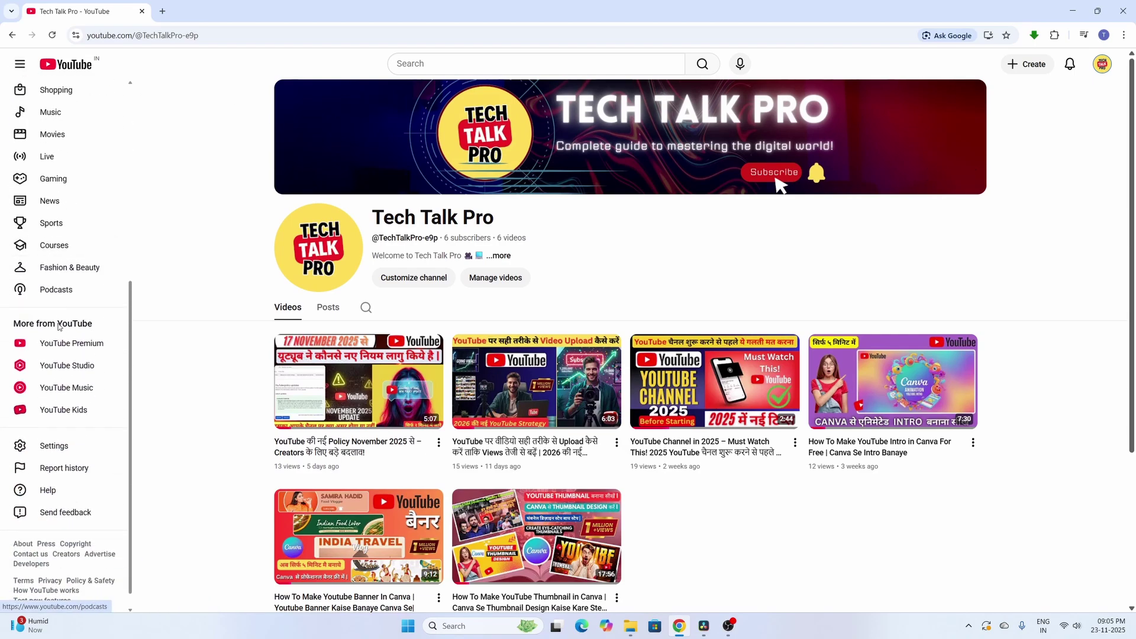
left_click(56, 371)
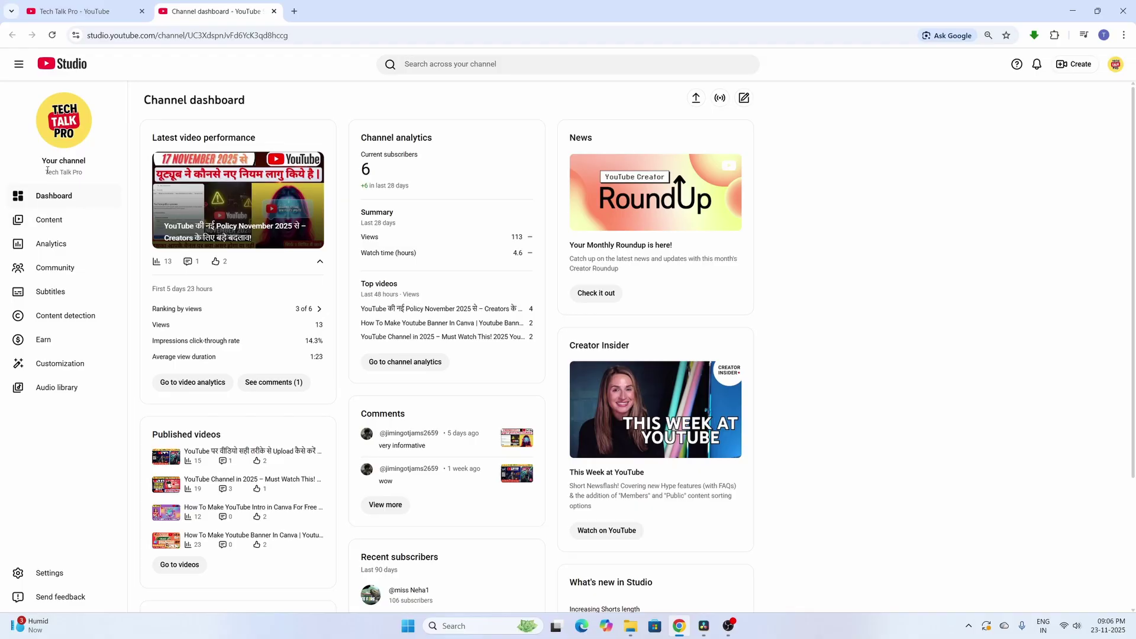
left_click(53, 368)
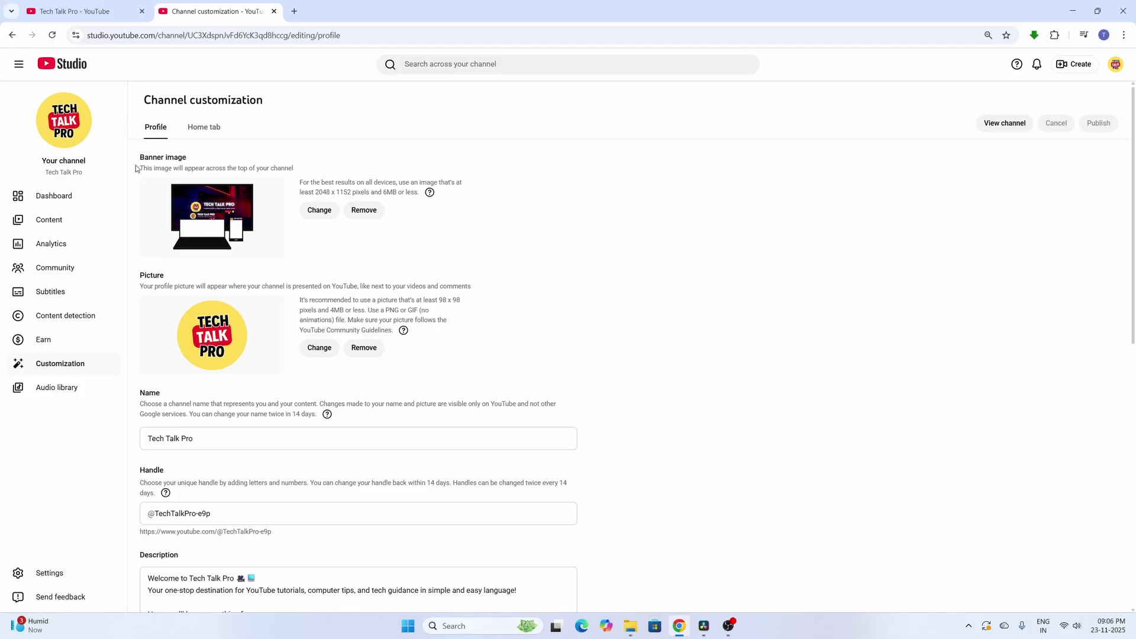
Review the banner image and profile picture sections, including their recommended image sizes.
left_click_drag(137, 156, 191, 170)
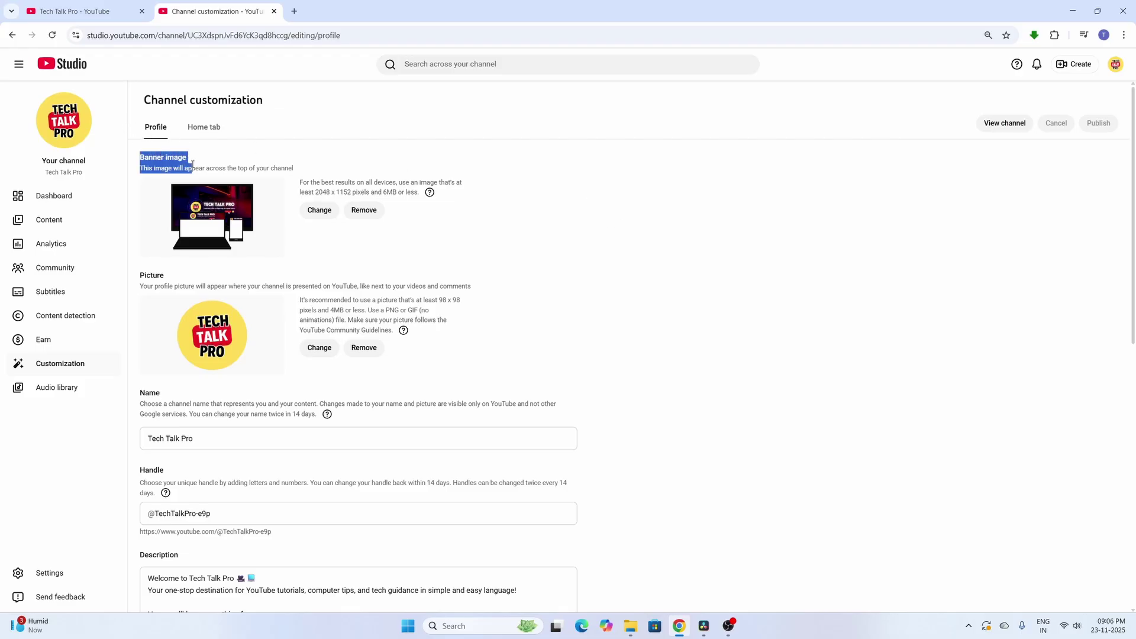
left_click(245, 157)
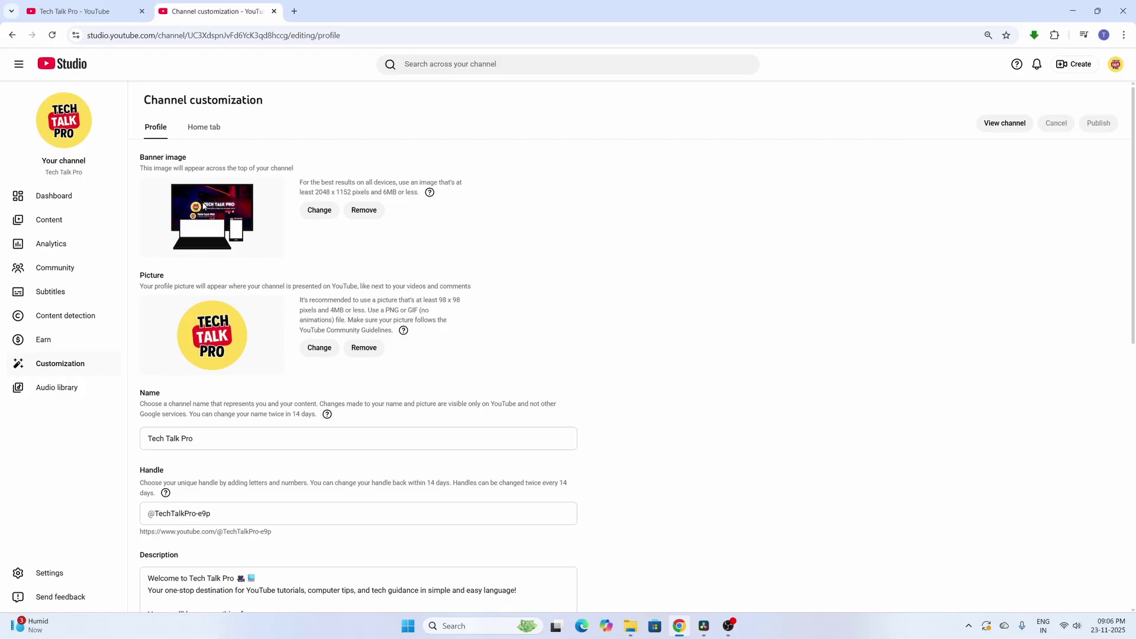
left_click_drag(314, 192, 352, 192)
left_click(424, 237)
scroll(266, 248, "down", 2)
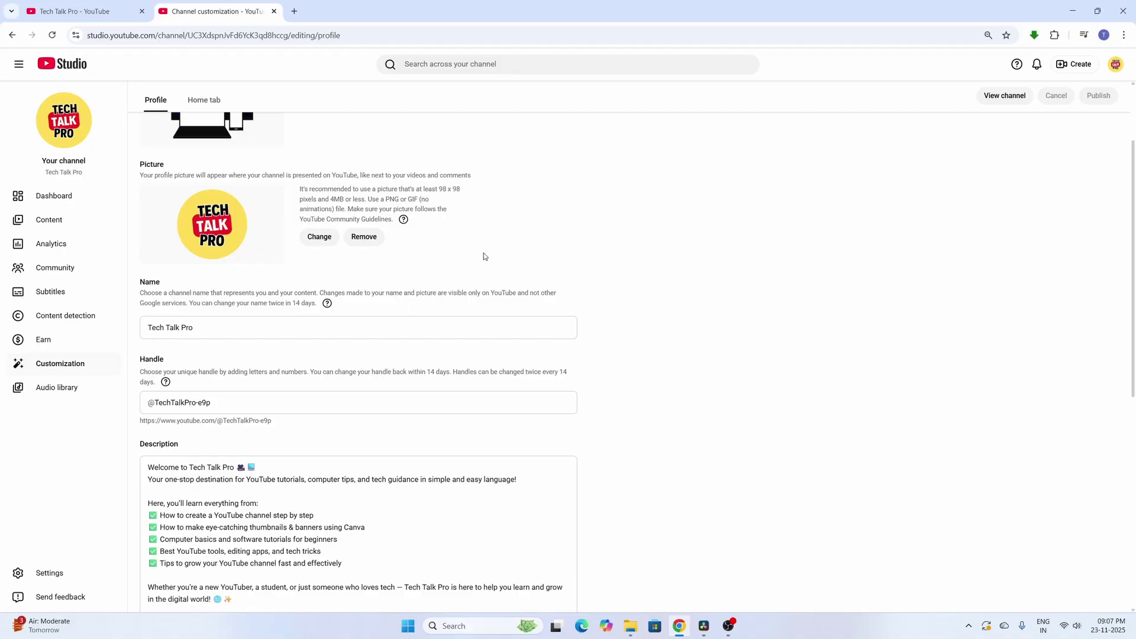
scroll(343, 241, "up", 1)
scroll(294, 268, "down", 1)
Examine the channel's name and handle fields without changing them.
left_click(149, 328)
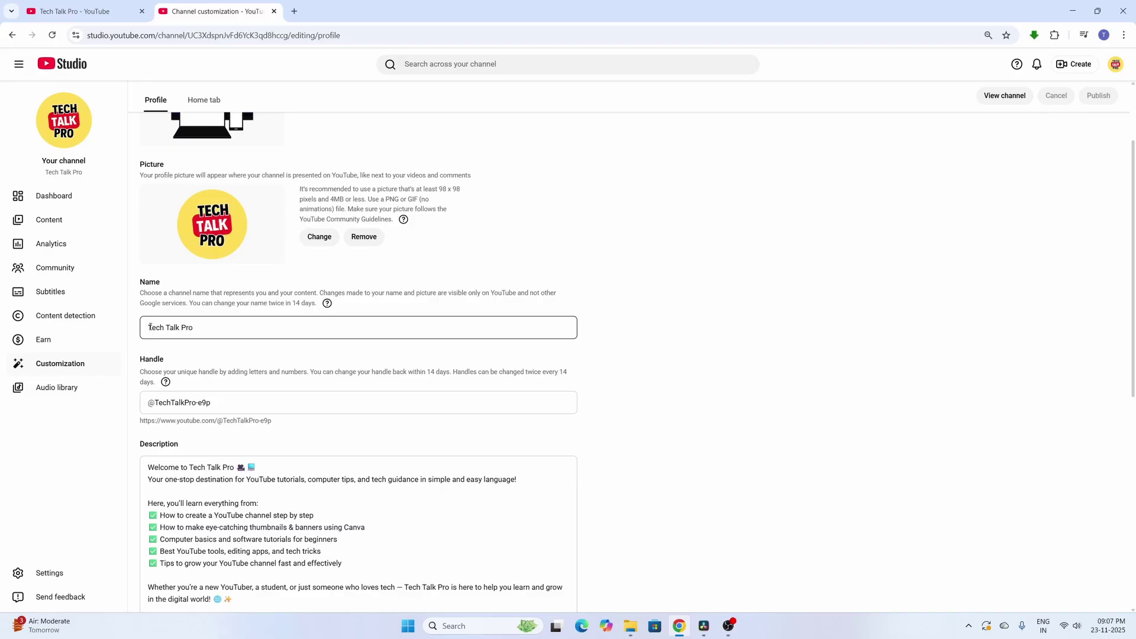
left_click_drag(200, 328, 146, 326)
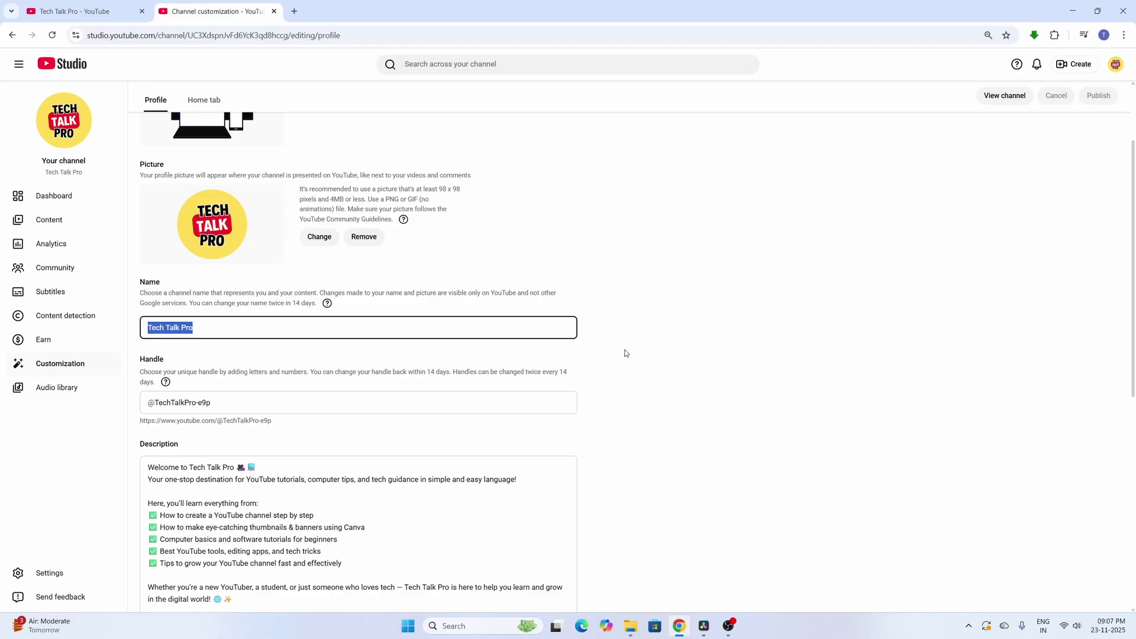
left_click(775, 347)
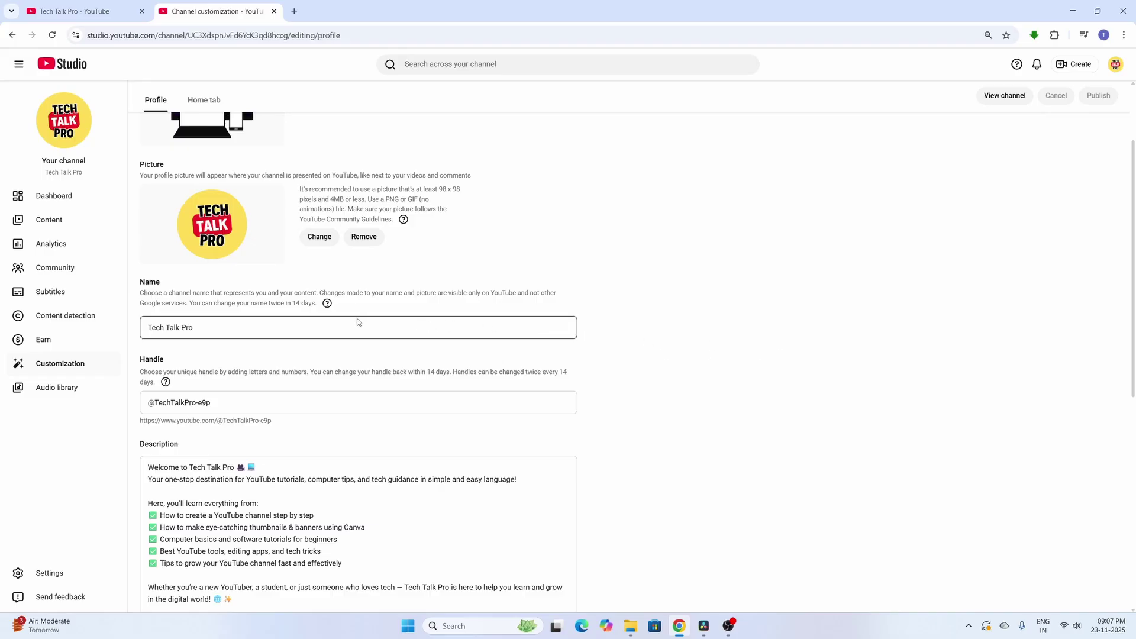
scroll(295, 328, "down", 1)
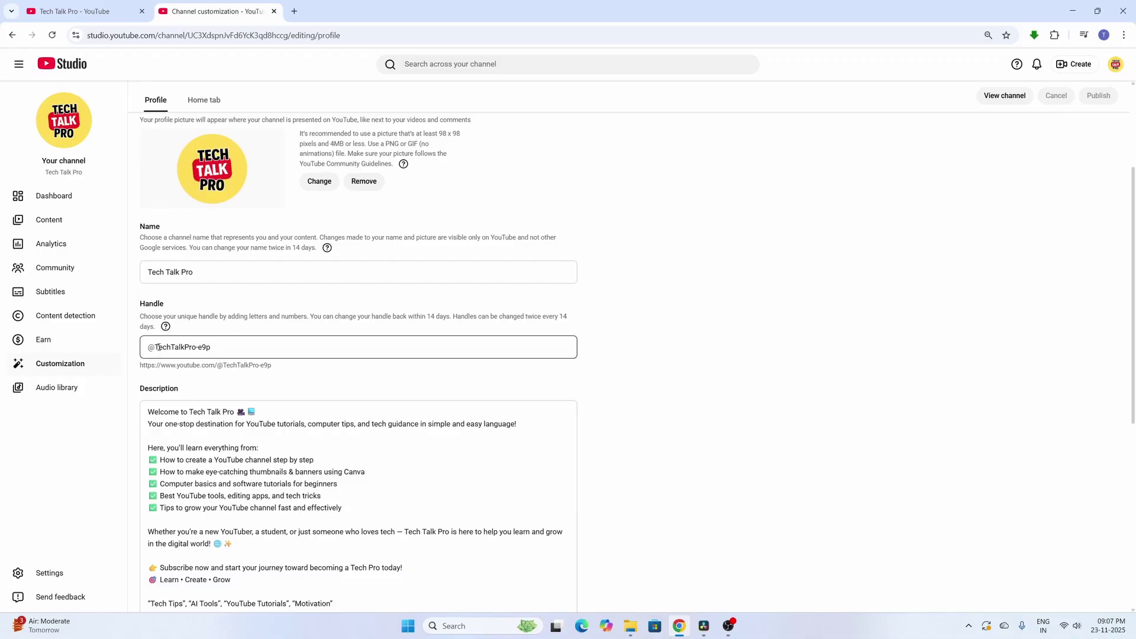
triple_click(223, 347)
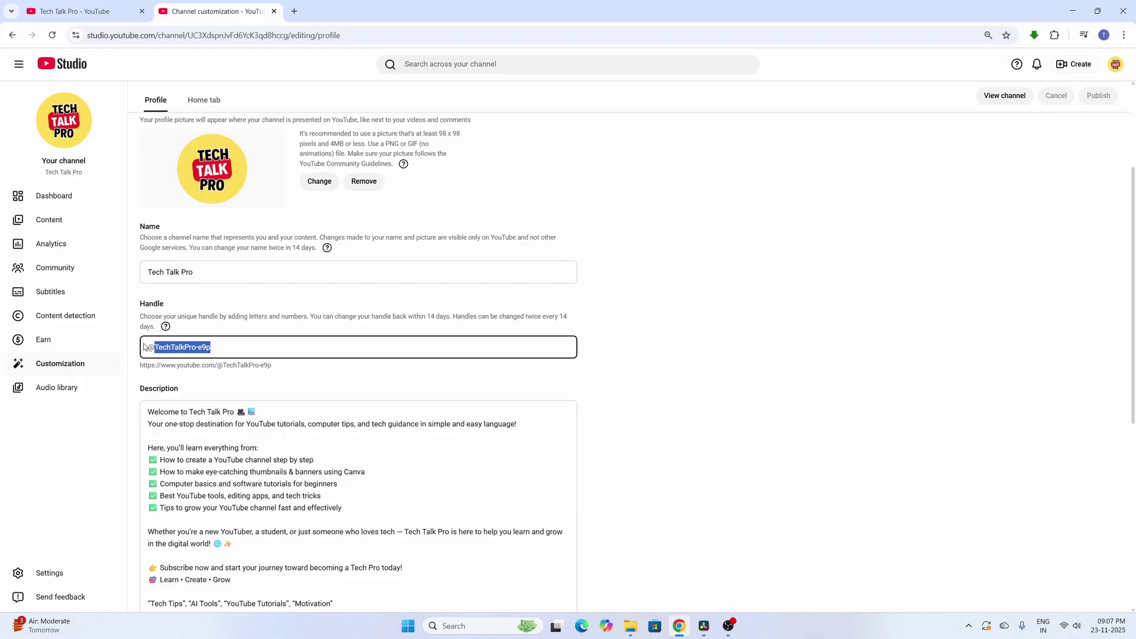
left_click(645, 384)
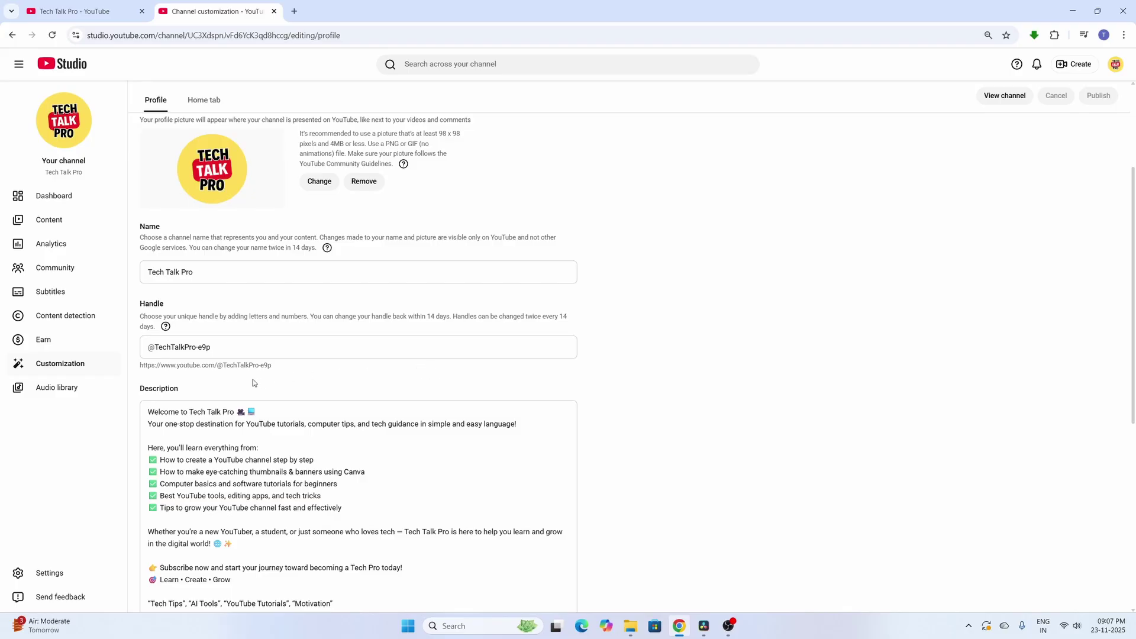
Read through the channel description, including its introduction, topic list and hashtags.
scroll(223, 388, "down", 2)
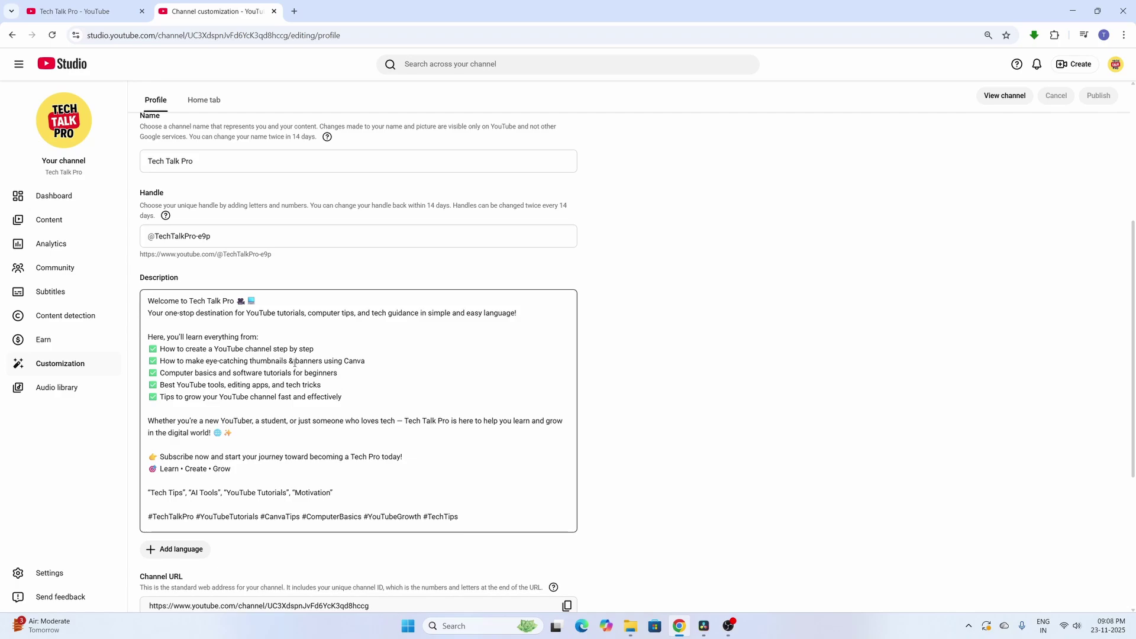
scroll(295, 362, "down", 1)
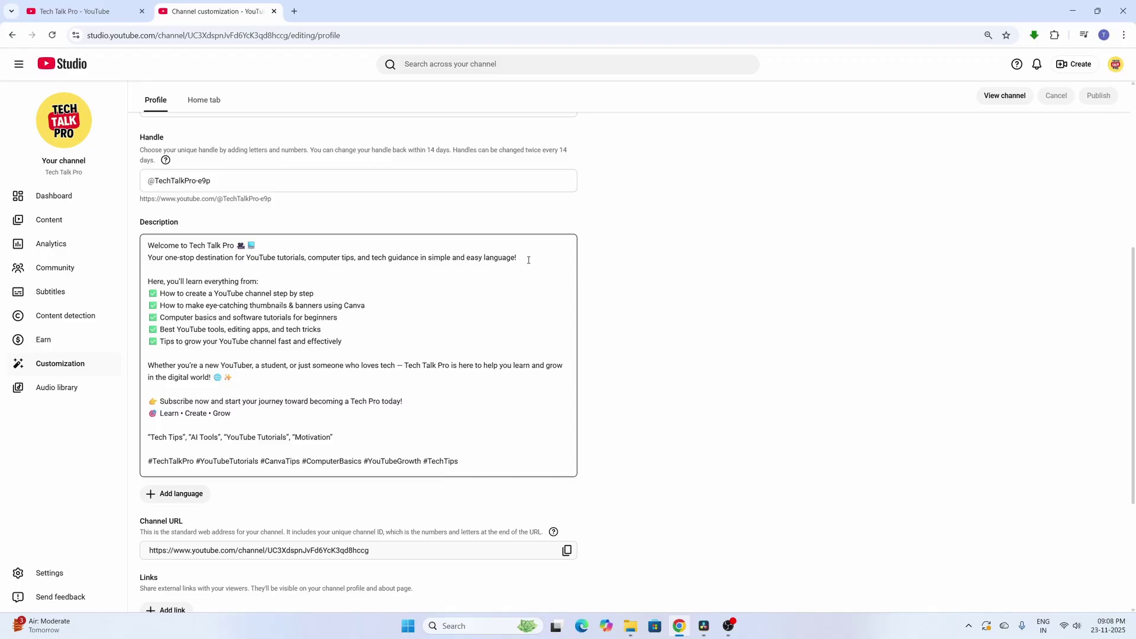
left_click_drag(529, 260, 279, 242)
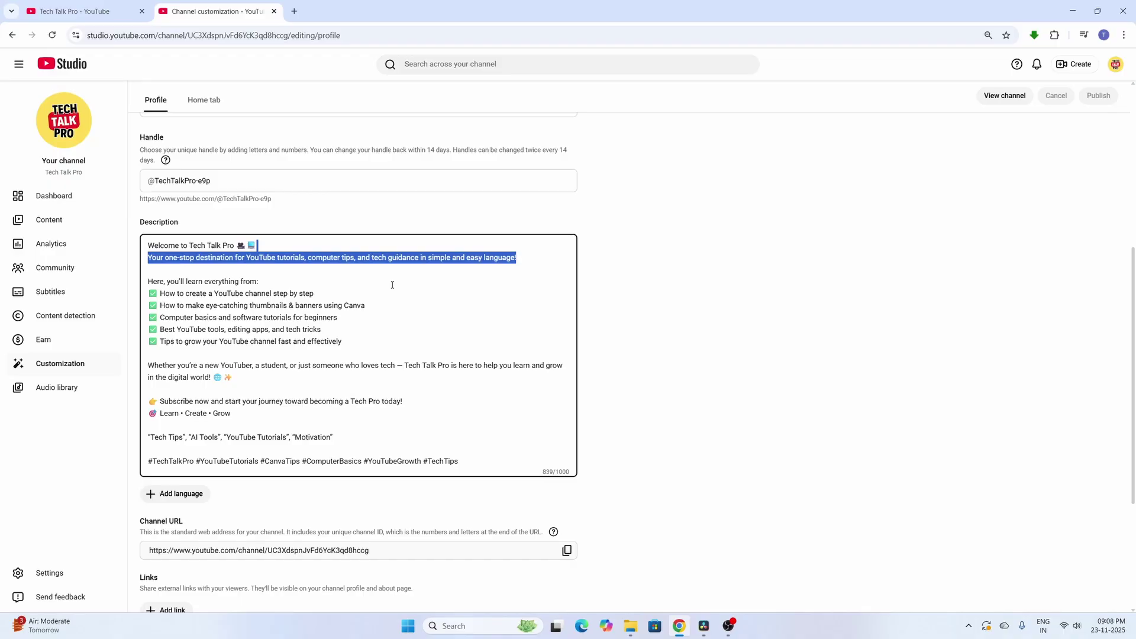
scroll(319, 307, "down", 1)
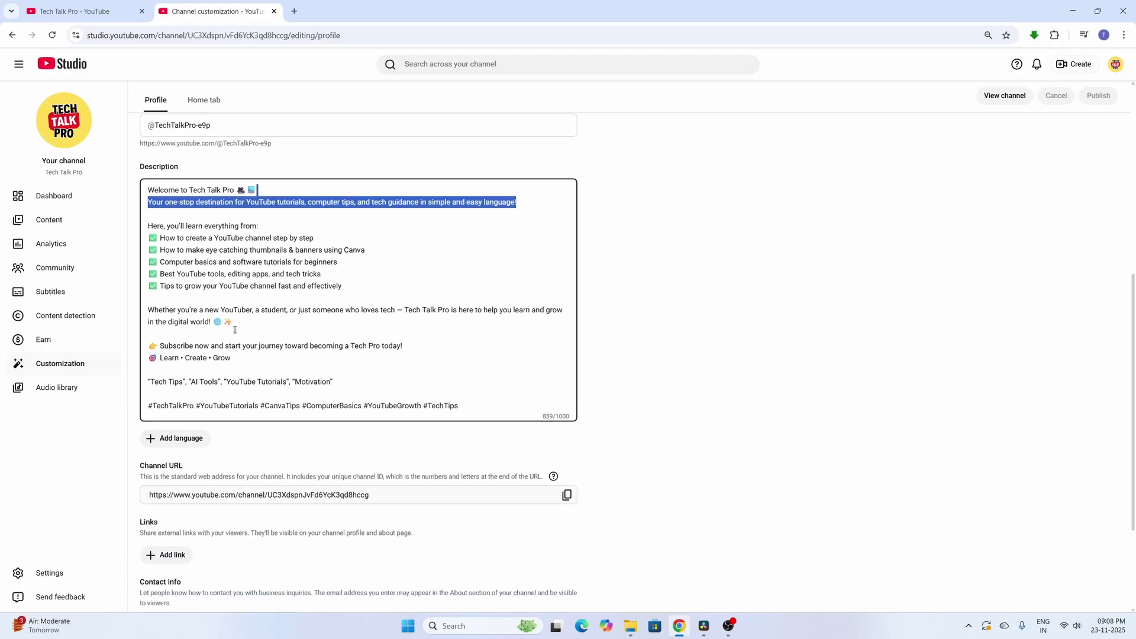
left_click_drag(568, 310, 343, 287)
left_click(456, 327)
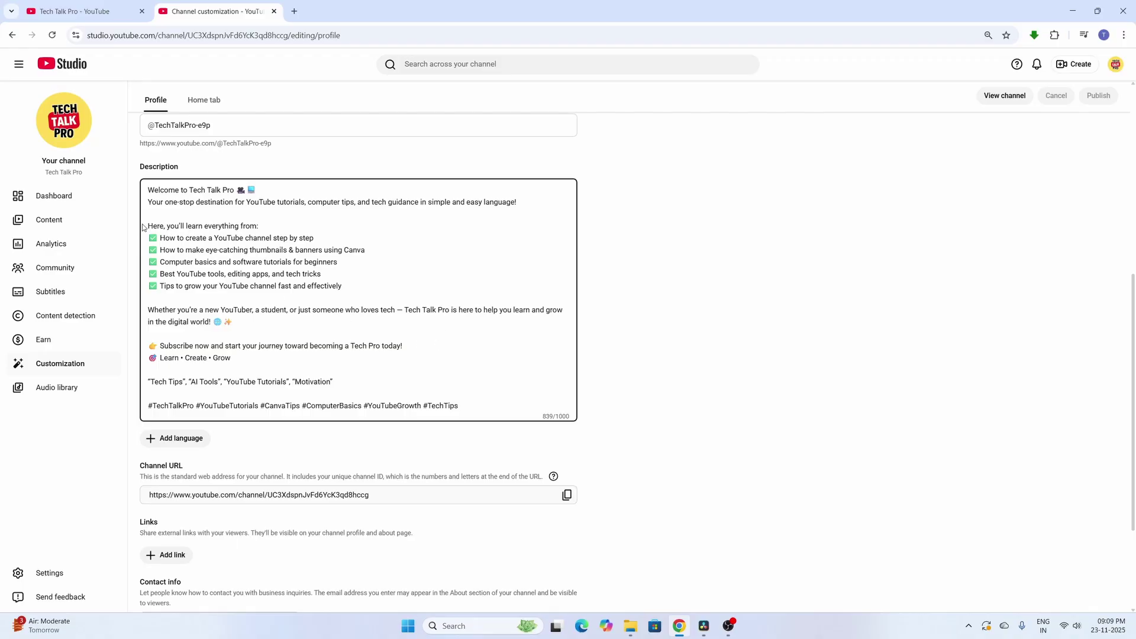
left_click_drag(185, 170, 134, 168)
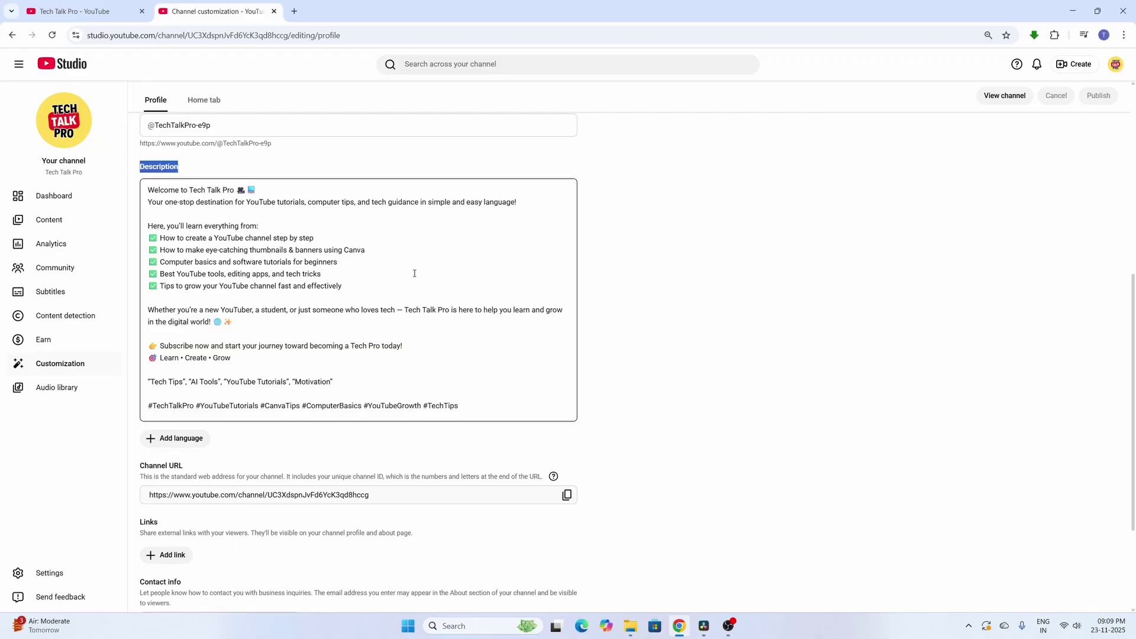
Review the channel URL, links, contact info and video watermark sections of the profile.
scroll(385, 317, "down", 2)
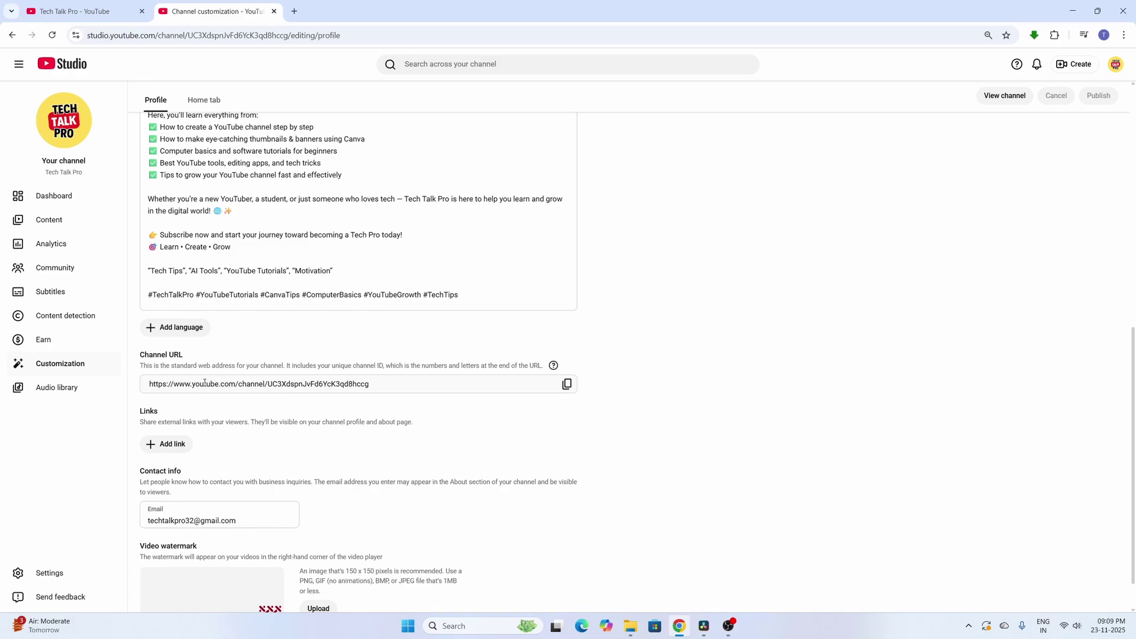
triple_click(422, 396)
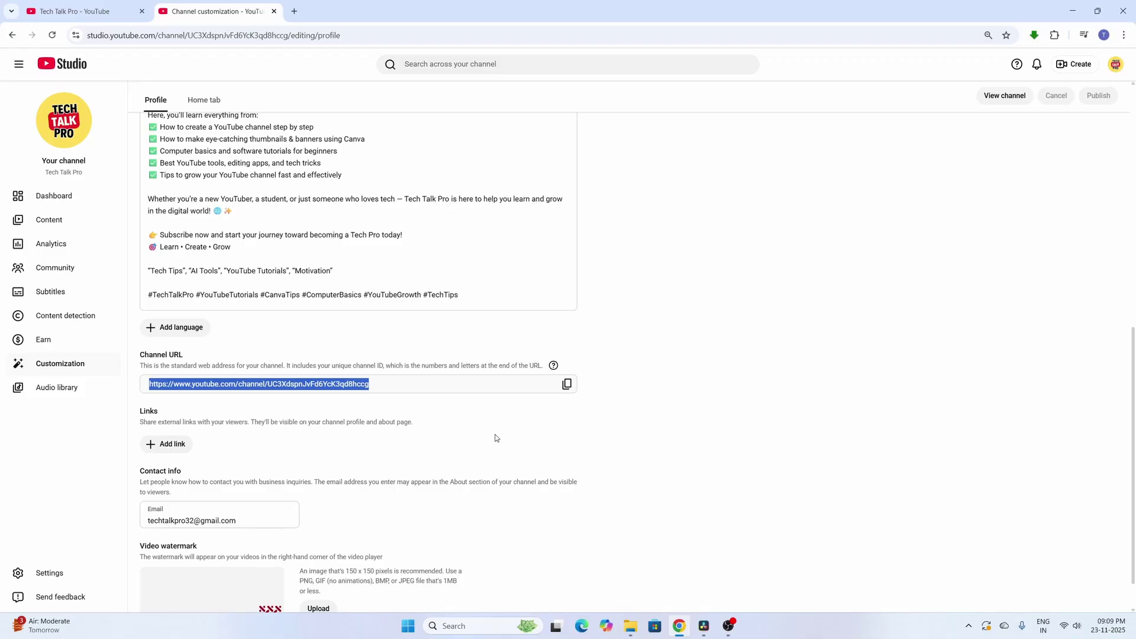
scroll(490, 440, "down", 1)
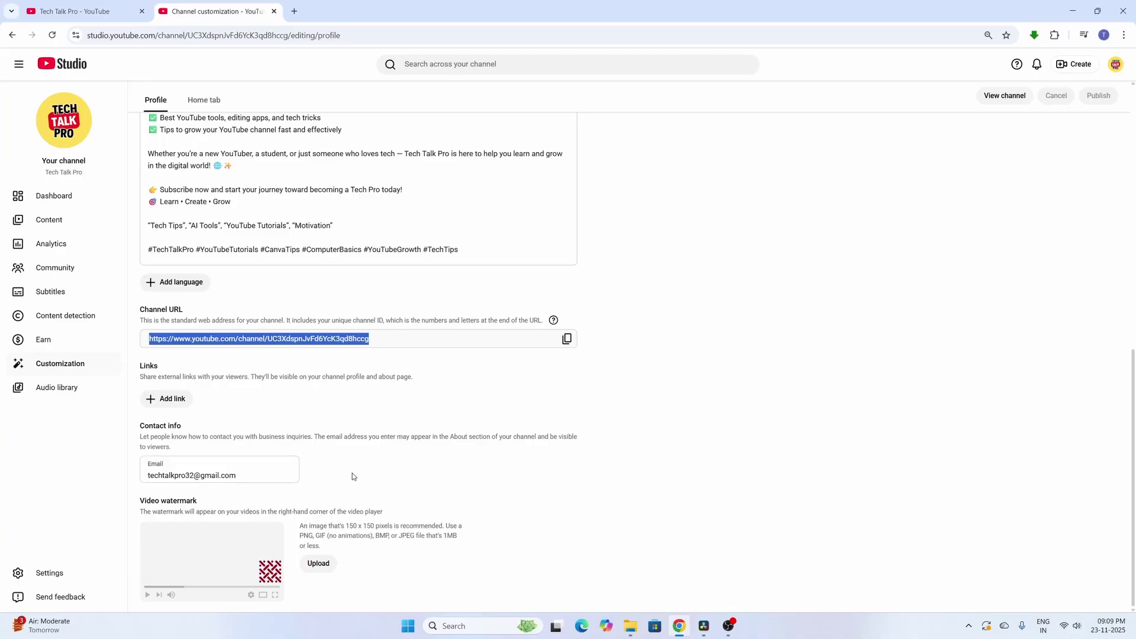
scroll(353, 473, "up", 2)
scroll(352, 473, "down", 2)
scroll(349, 472, "up", 10)
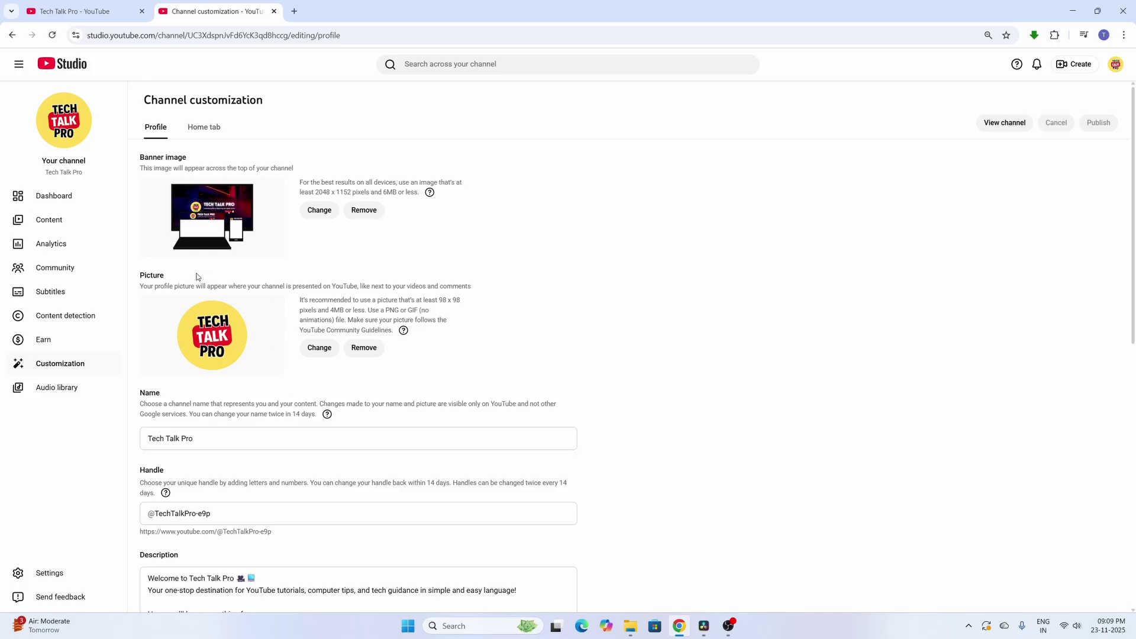
Open the Studio settings and choose USD — US Dollar as the default currency.
left_click(56, 575)
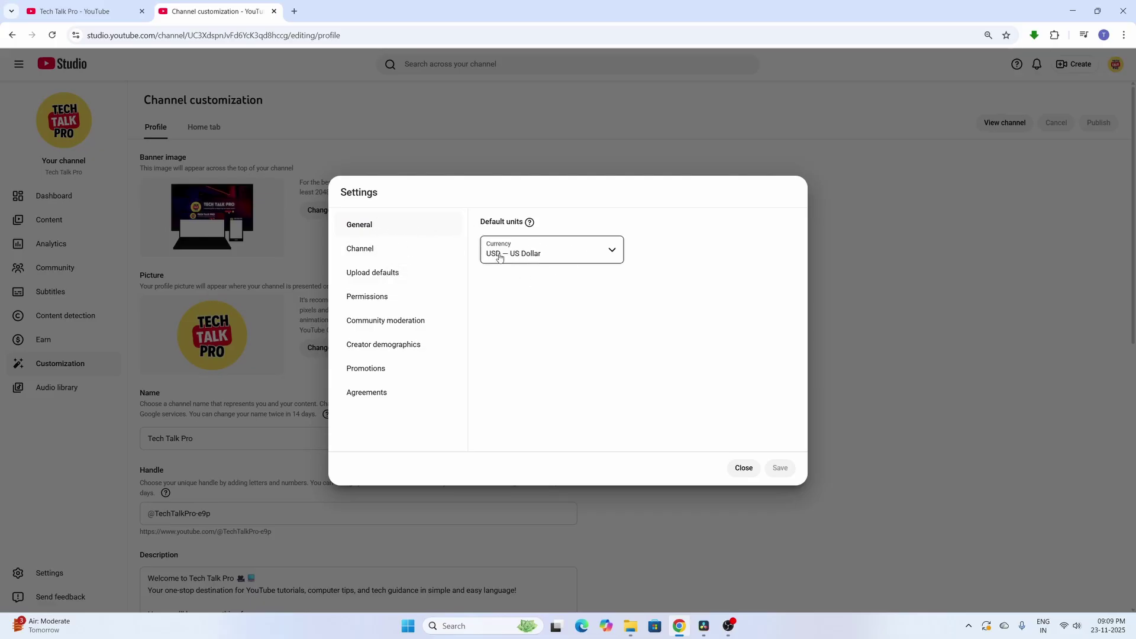
left_click(616, 259)
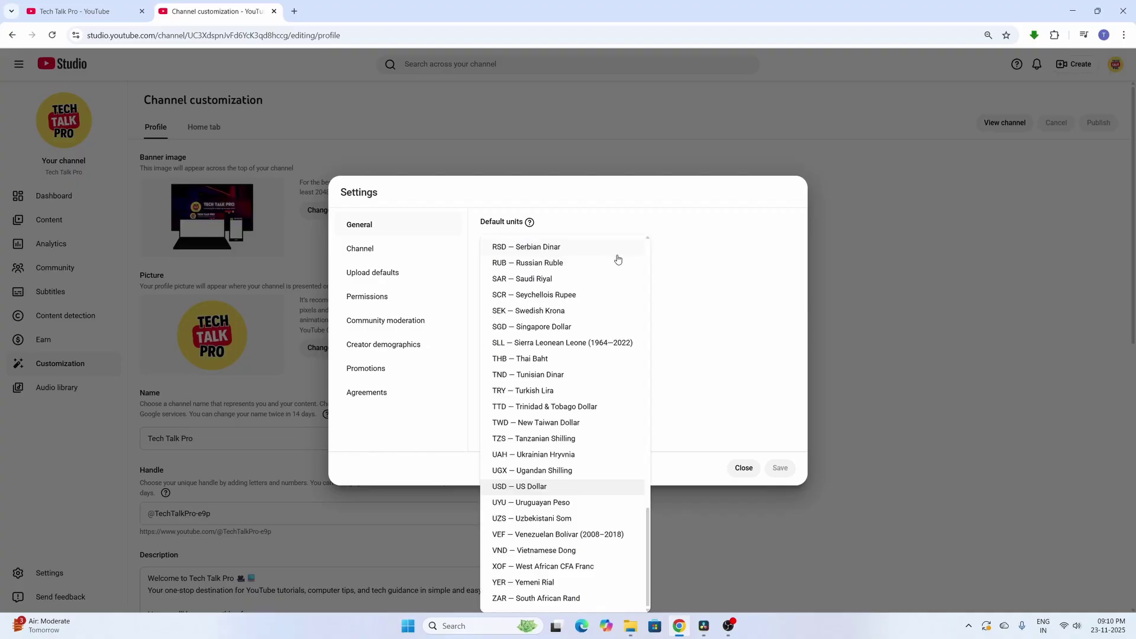
left_click(547, 489)
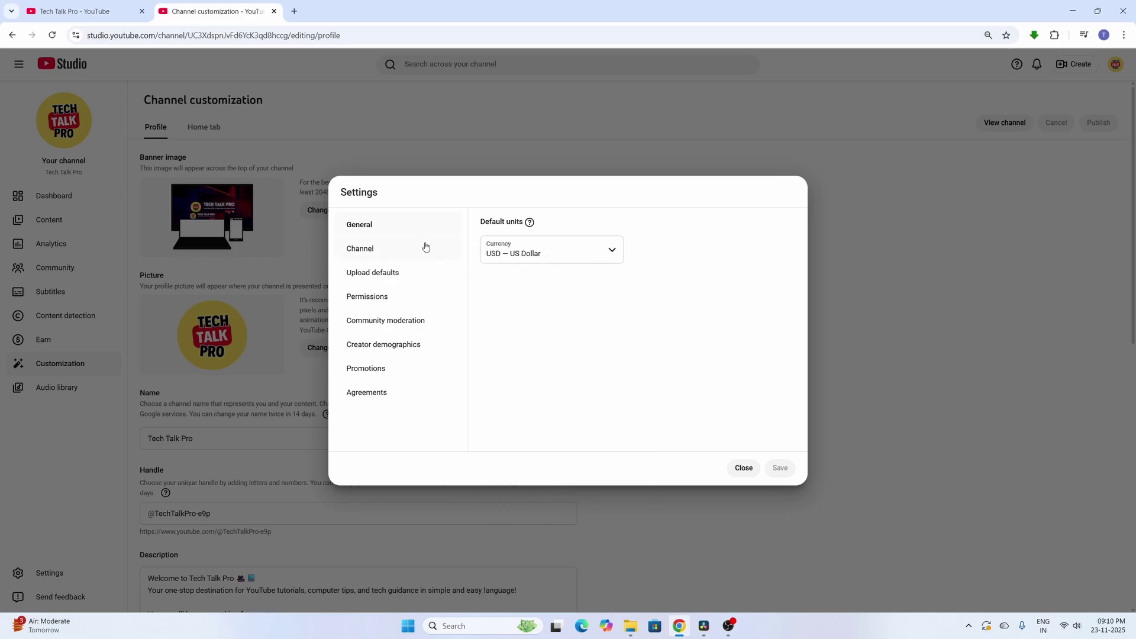
Open the channel's basic info settings and choose India as the country of residence.
left_click(355, 255)
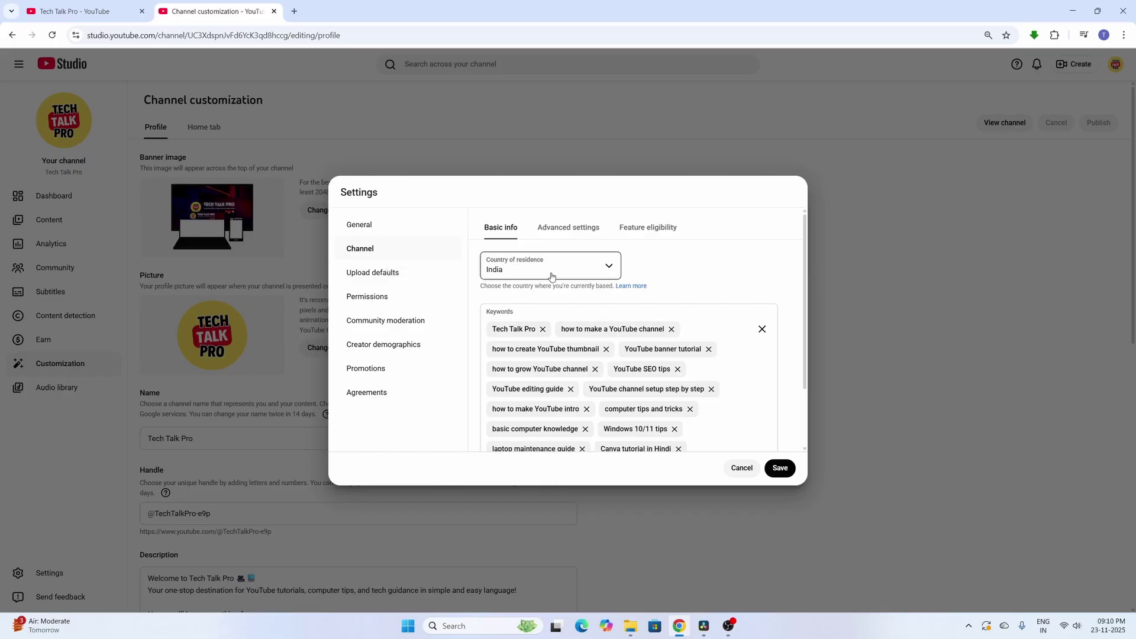
scroll(554, 296, "down", 1)
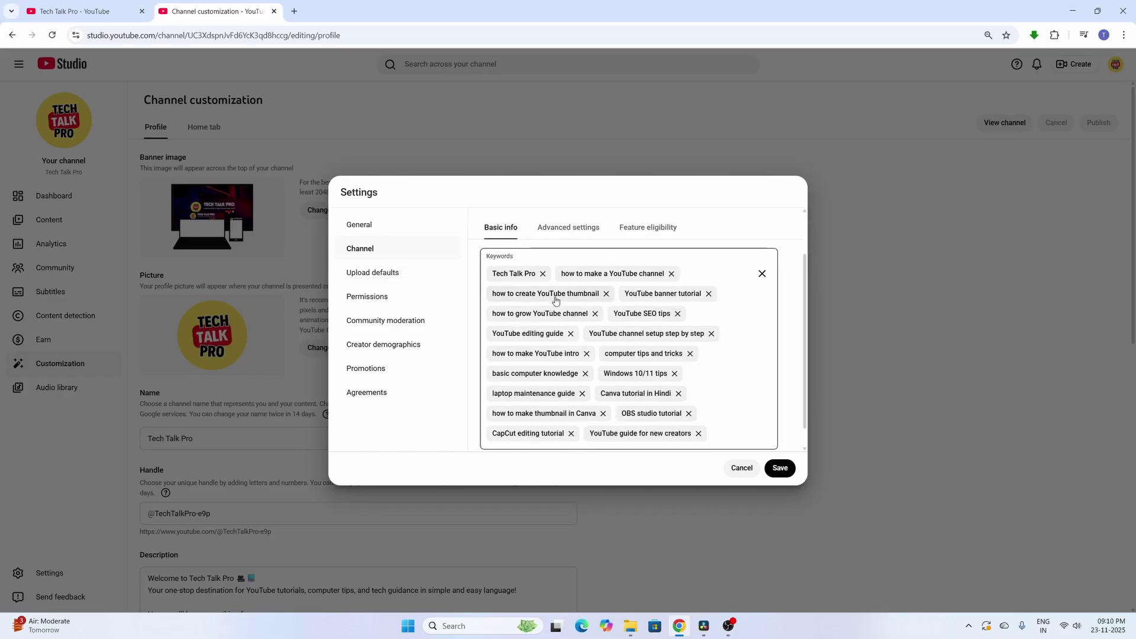
scroll(553, 295, "up", 1)
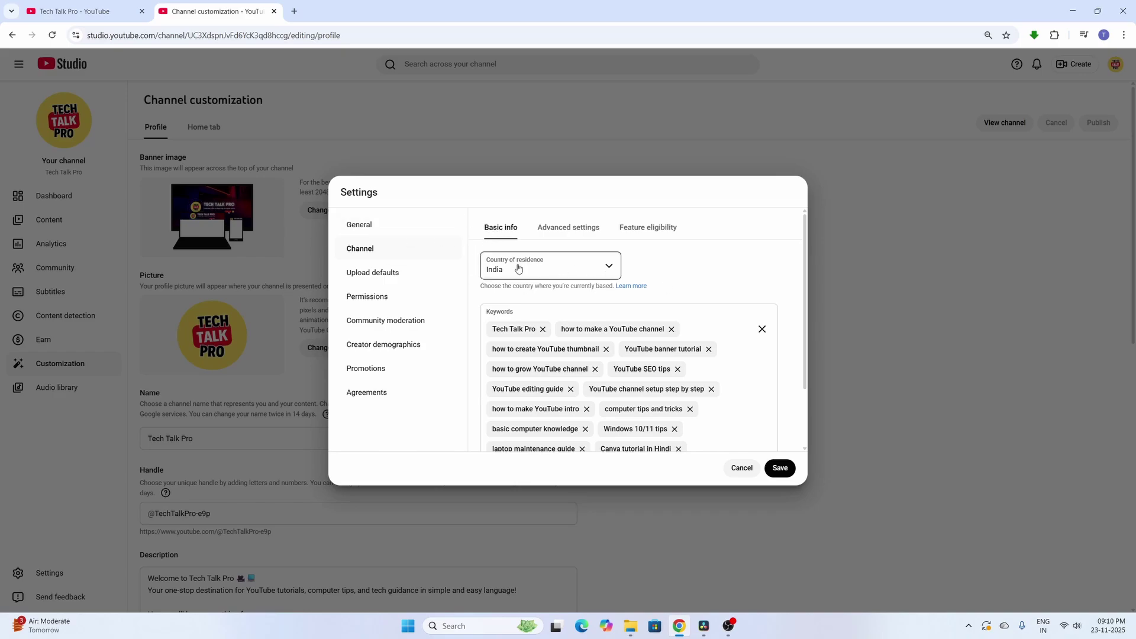
left_click(610, 272)
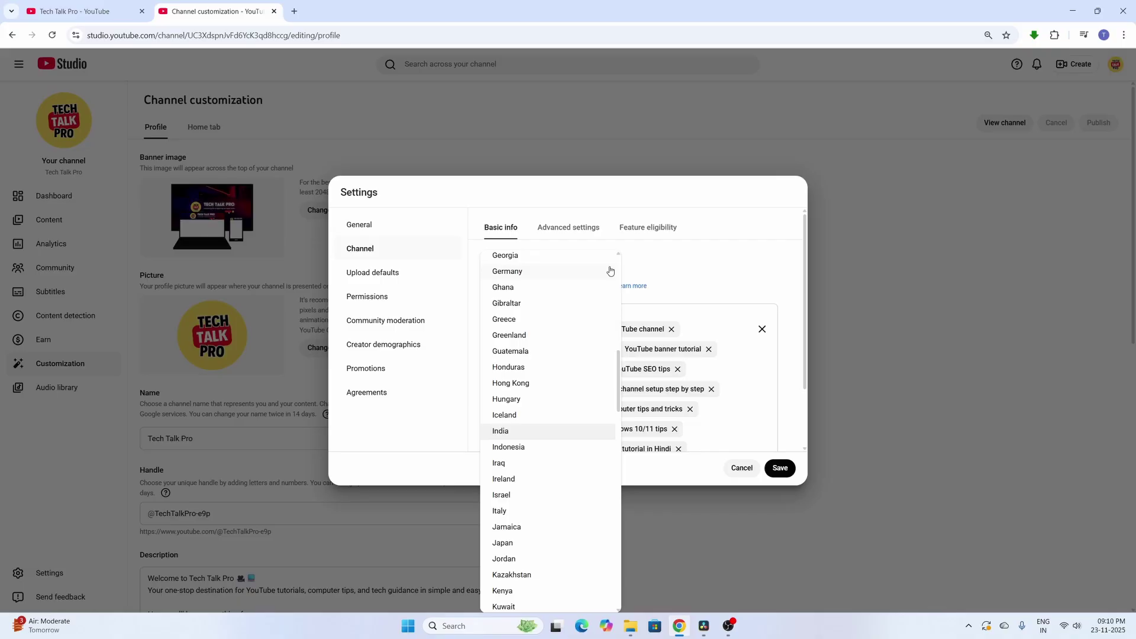
left_click(550, 436)
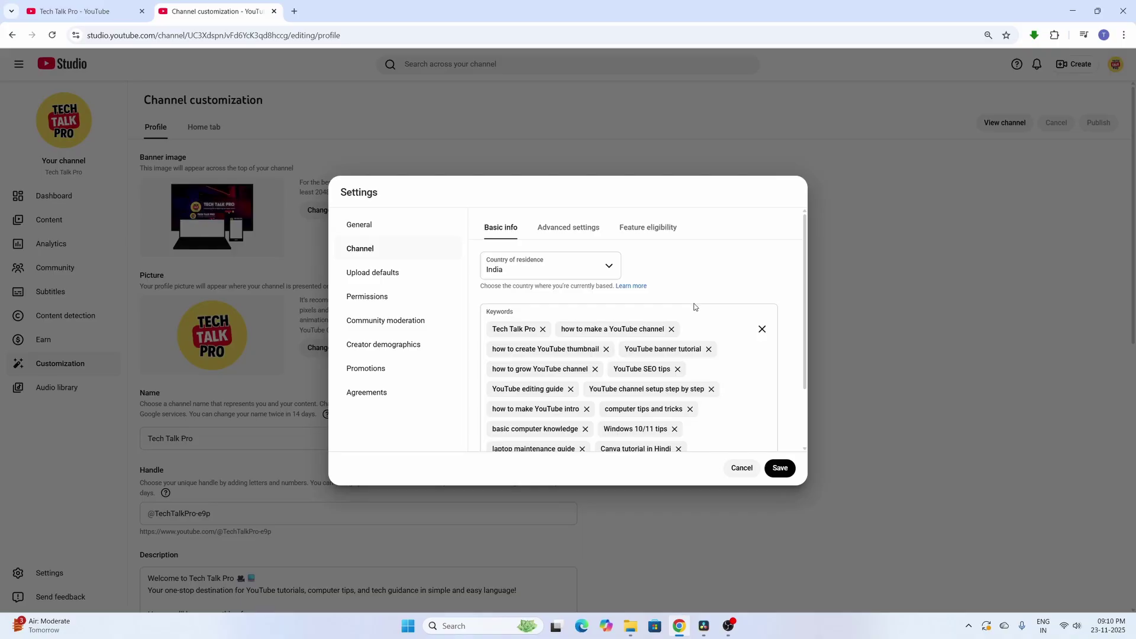
Review the full list of channel keywords and its character limit in the basic info settings.
scroll(695, 306, "down", 1)
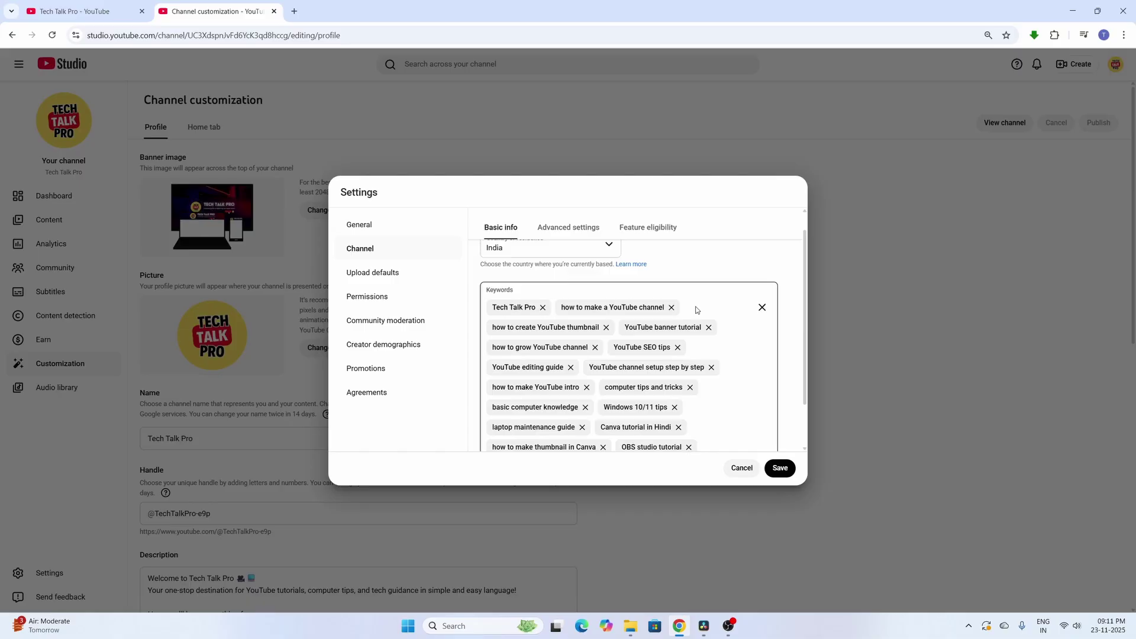
scroll(696, 310, "down", 1)
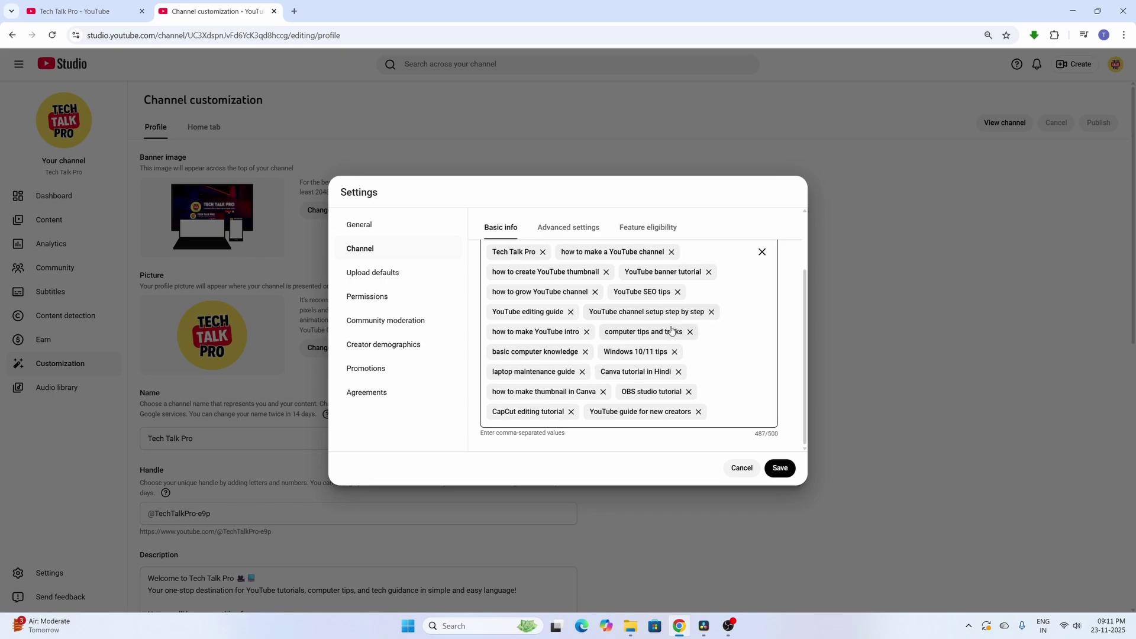
scroll(672, 332, "up", 1)
scroll(598, 320, "down", 1)
scroll(596, 325, "up", 1)
scroll(724, 443, "down", 1)
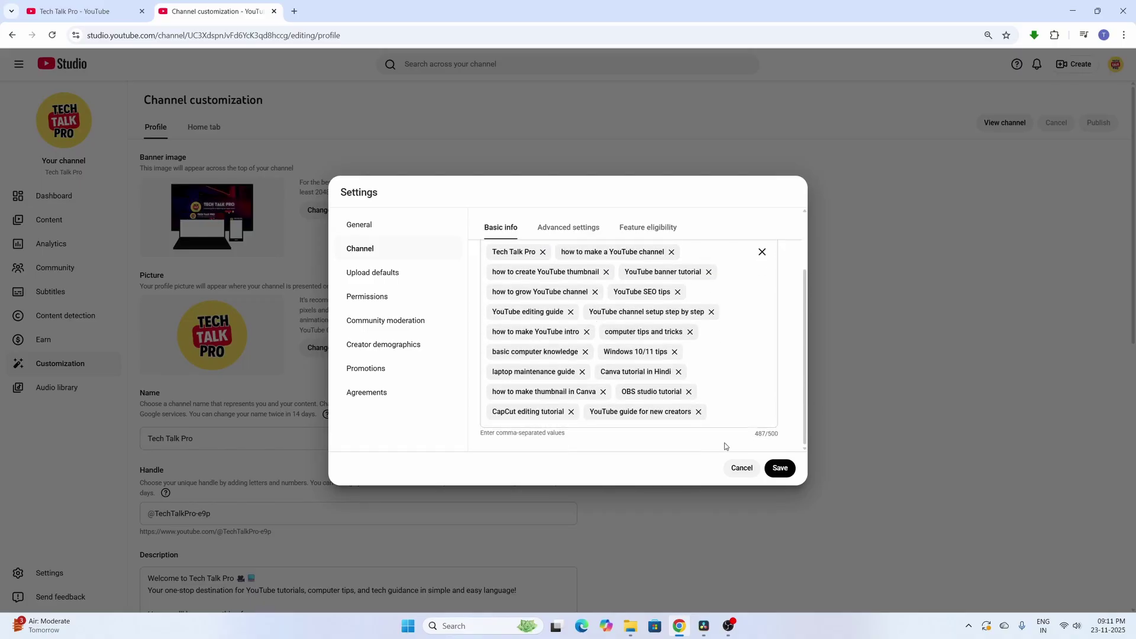
mouse_move(744, 439)
left_mouse_down()
mouse_move(766, 441)
mouse_move(755, 435)
left_mouse_up()
scroll(685, 398, "up", 2)
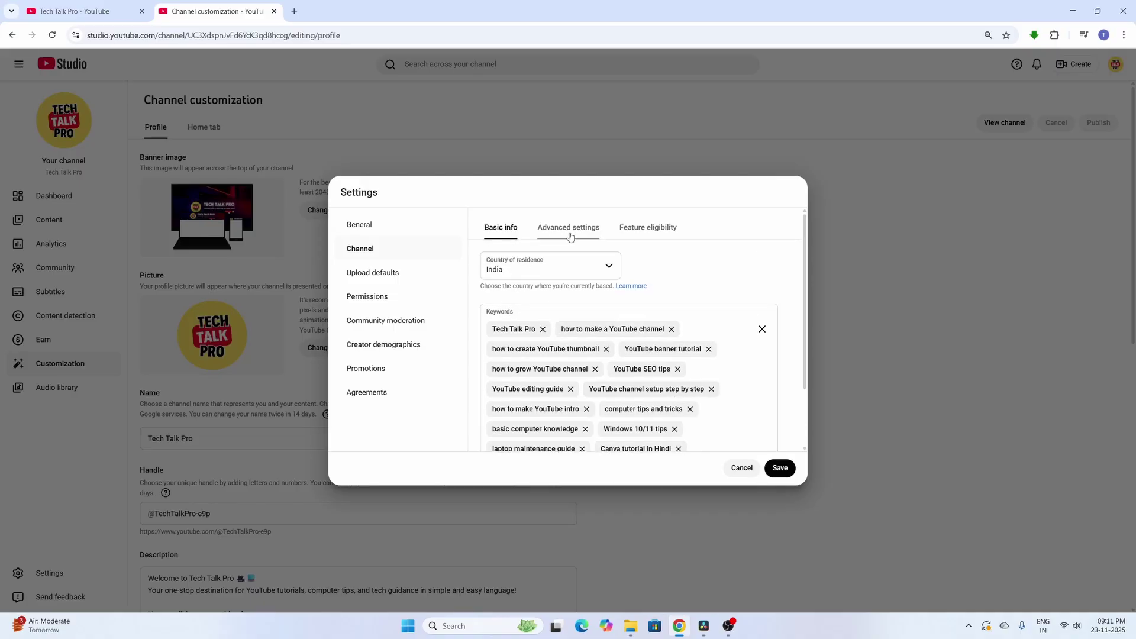
scroll(559, 332, "down", 2)
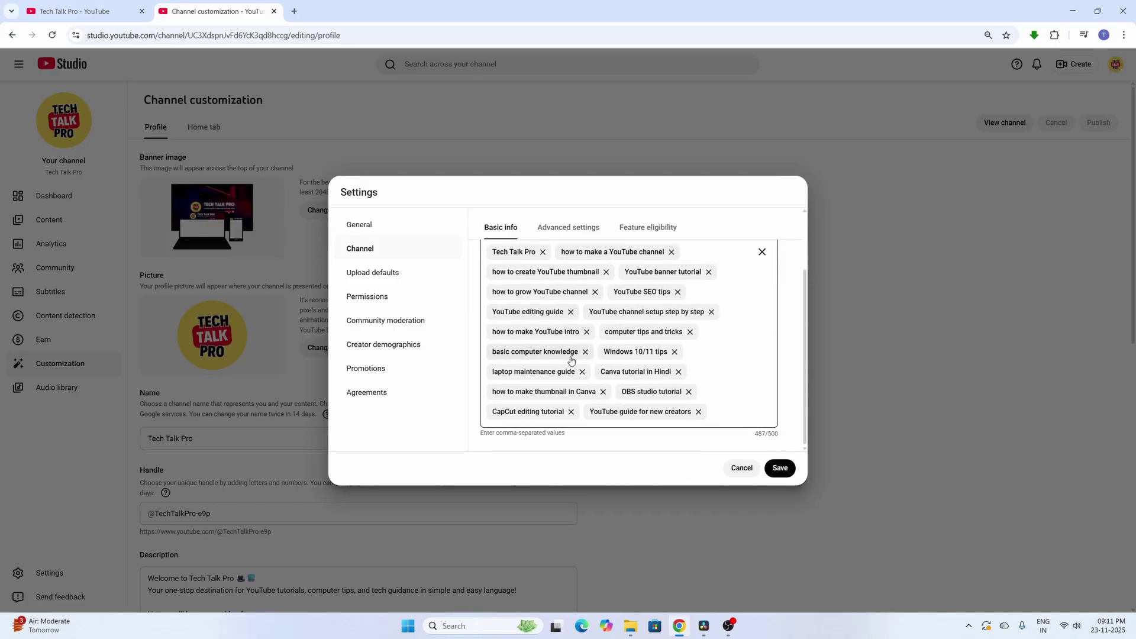
scroll(559, 351, "up", 2)
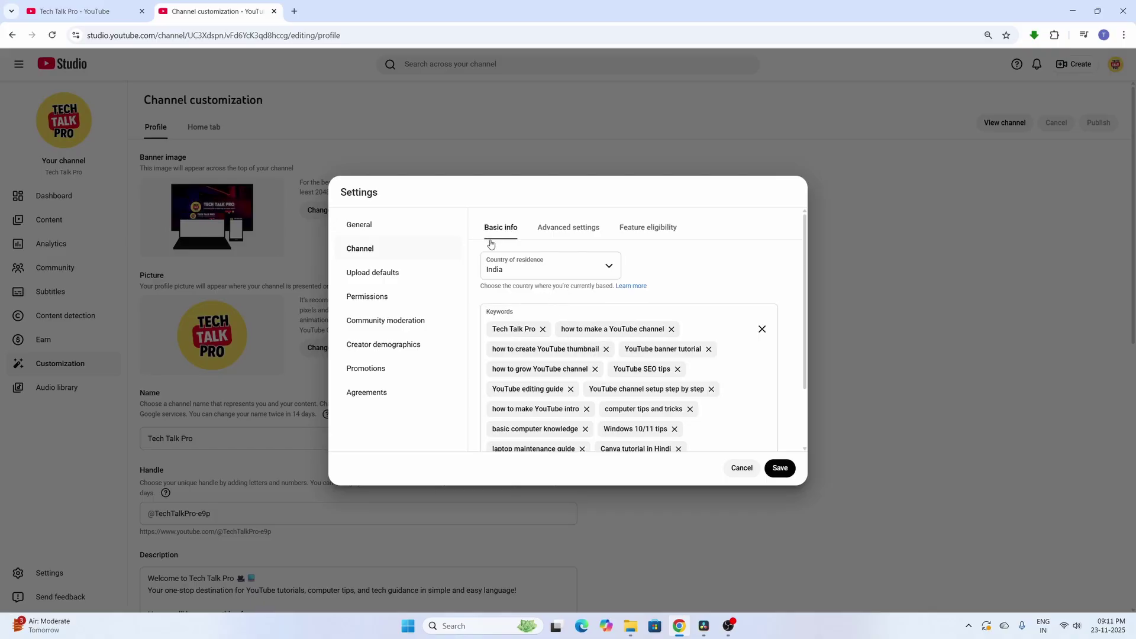
Review the channel's advanced settings, from audience and Google Ads linking through captions, ads, clips, video quality enhancements and third-party training.
left_click(563, 233)
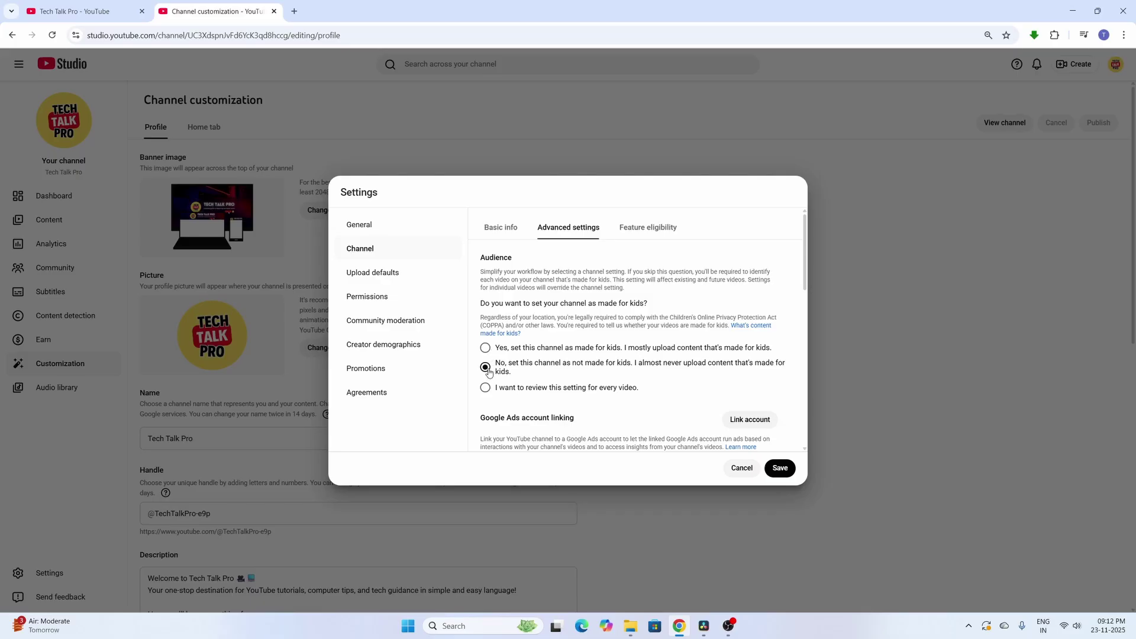
scroll(488, 371, "down", 2)
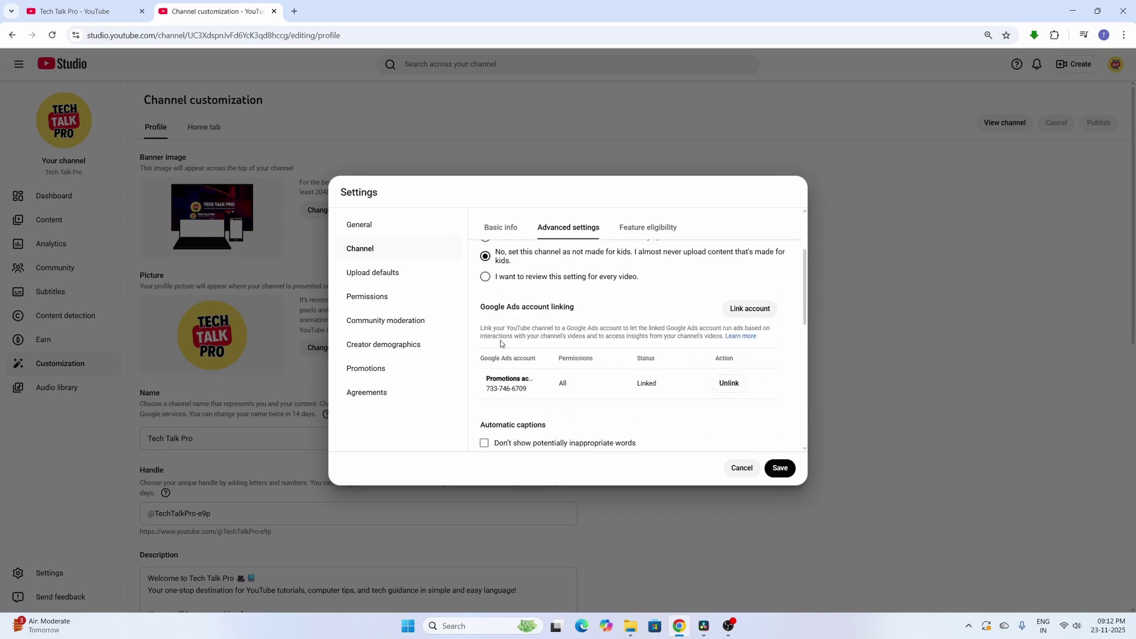
scroll(503, 343, "down", 1)
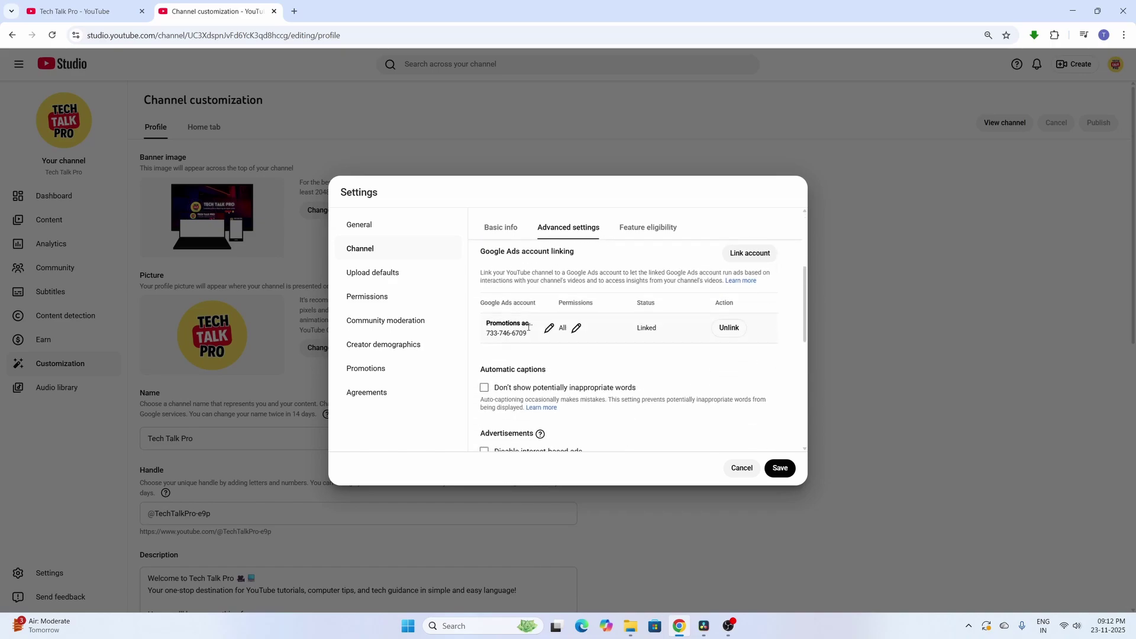
scroll(646, 350, "down", 2)
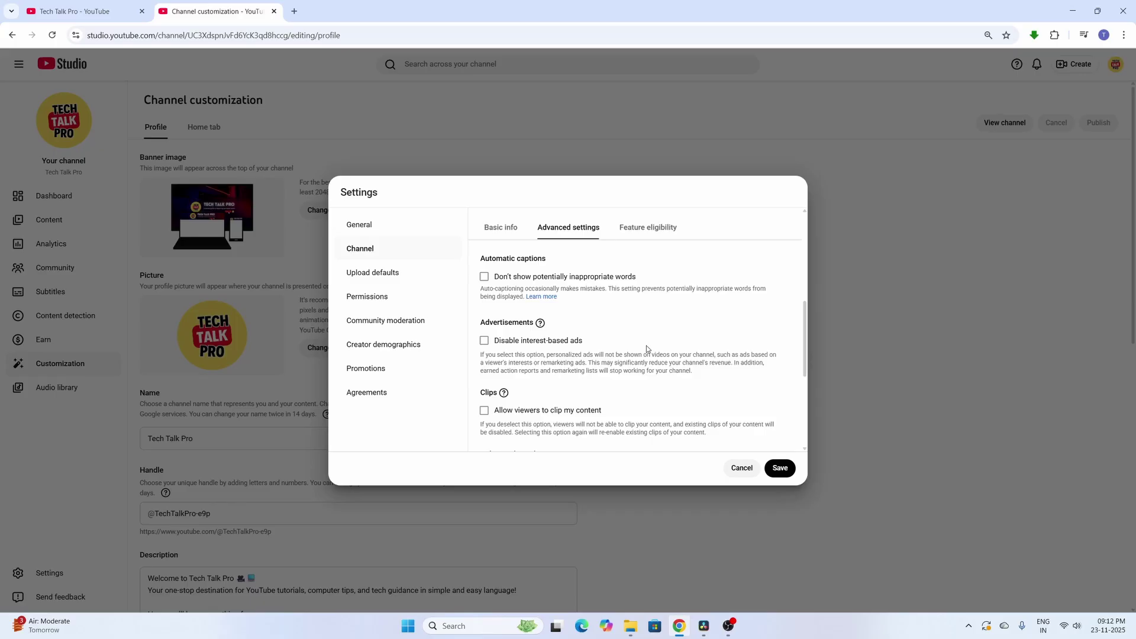
scroll(646, 349, "down", 2)
scroll(647, 349, "up", 2)
scroll(506, 286, "down", 3)
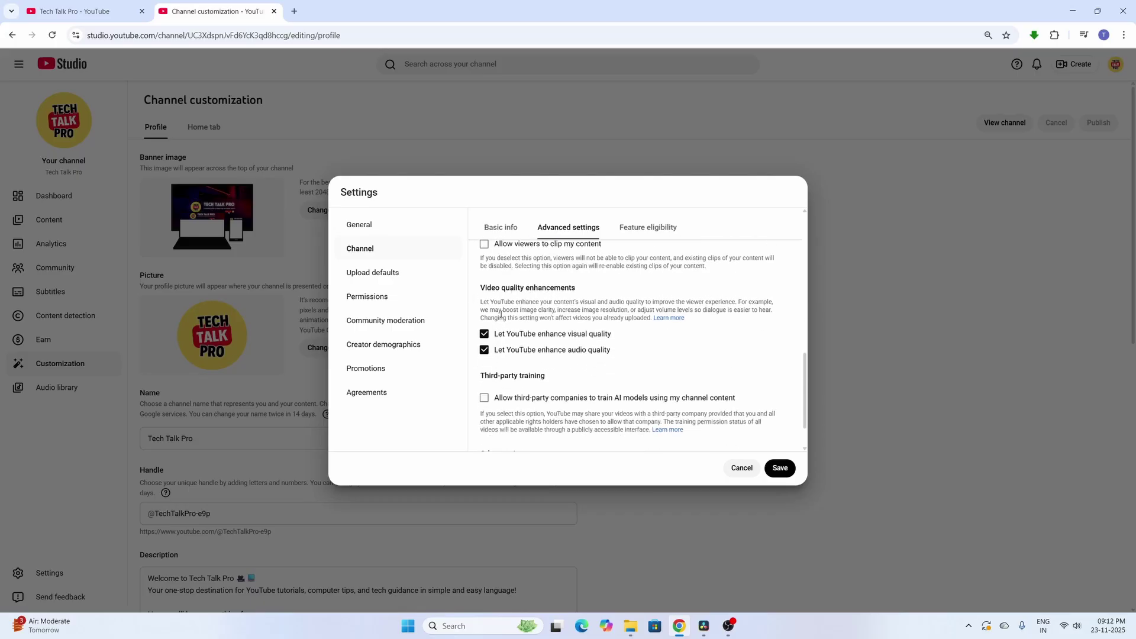
scroll(524, 349, "down", 1)
scroll(542, 347, "up", 8)
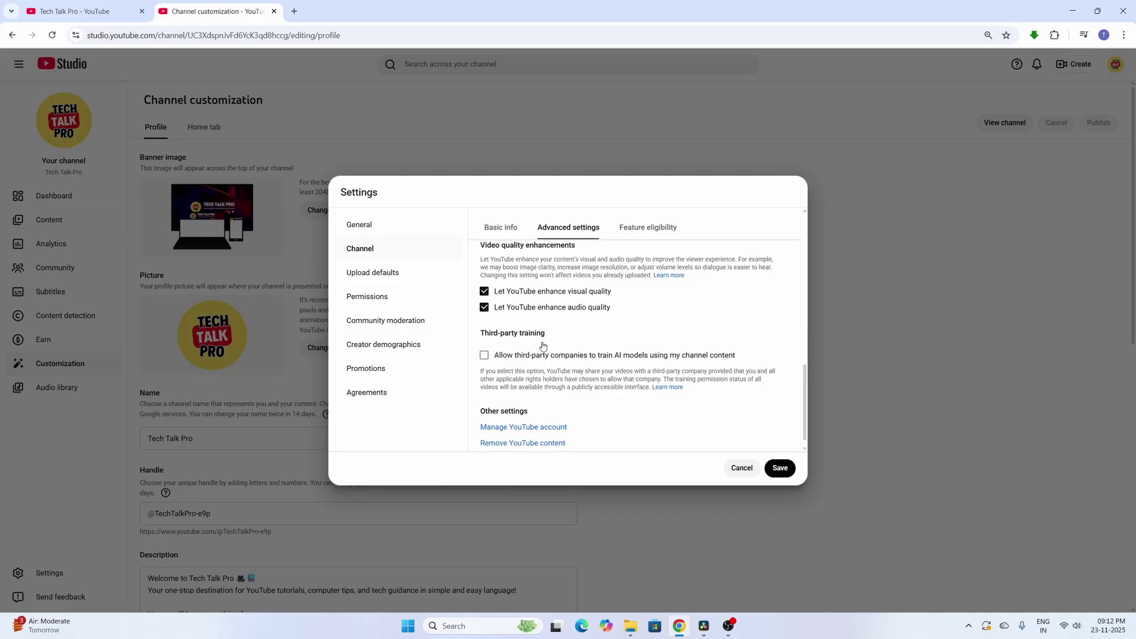
scroll(542, 347, "up", 1)
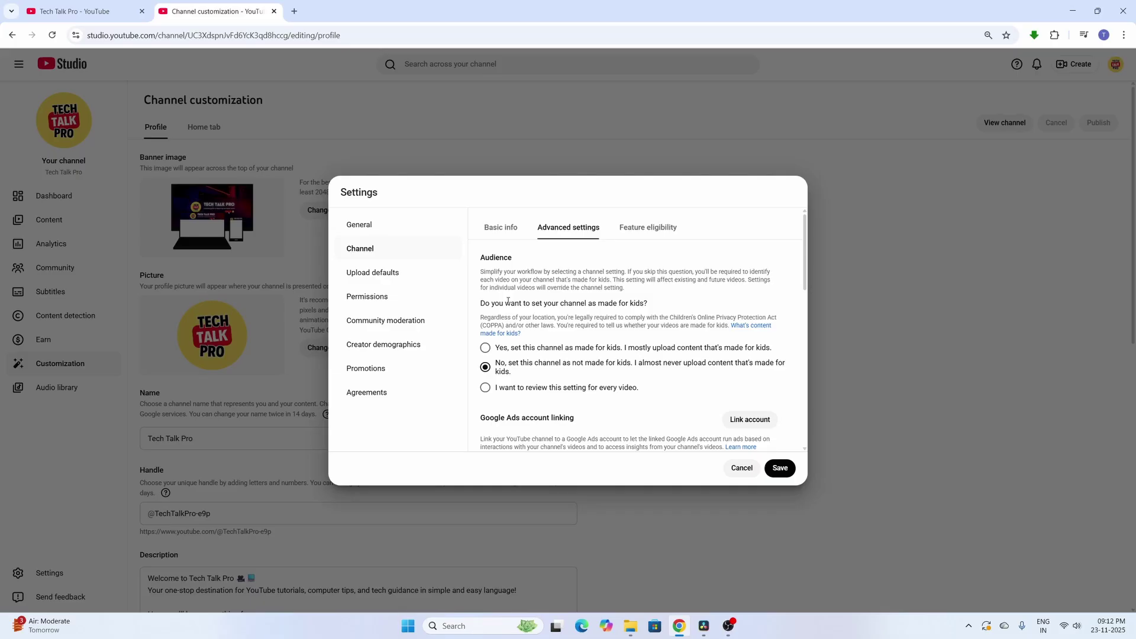
Open the channel's feature eligibility settings and inspect the details and requirements of Standard features.
left_click(647, 231)
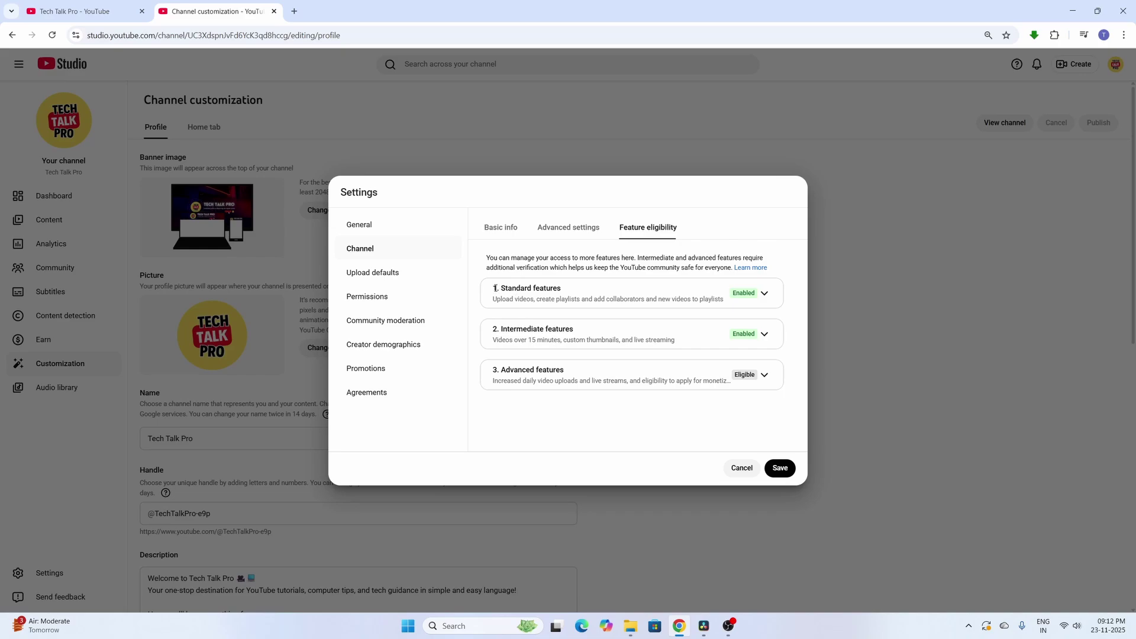
left_click_drag(492, 288, 566, 292)
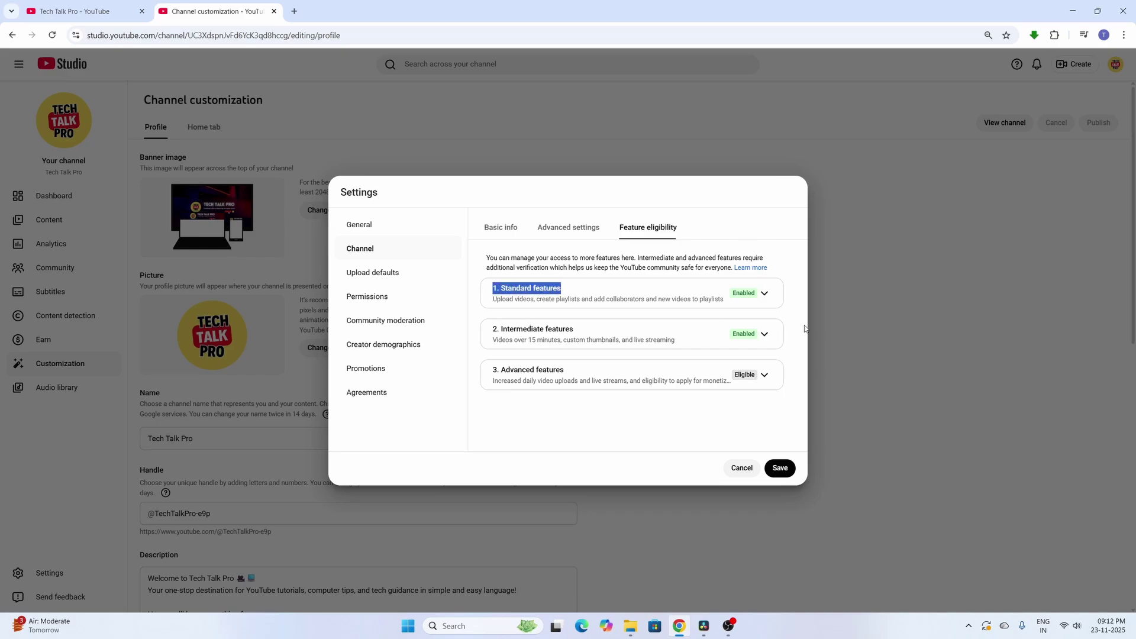
left_click(765, 294)
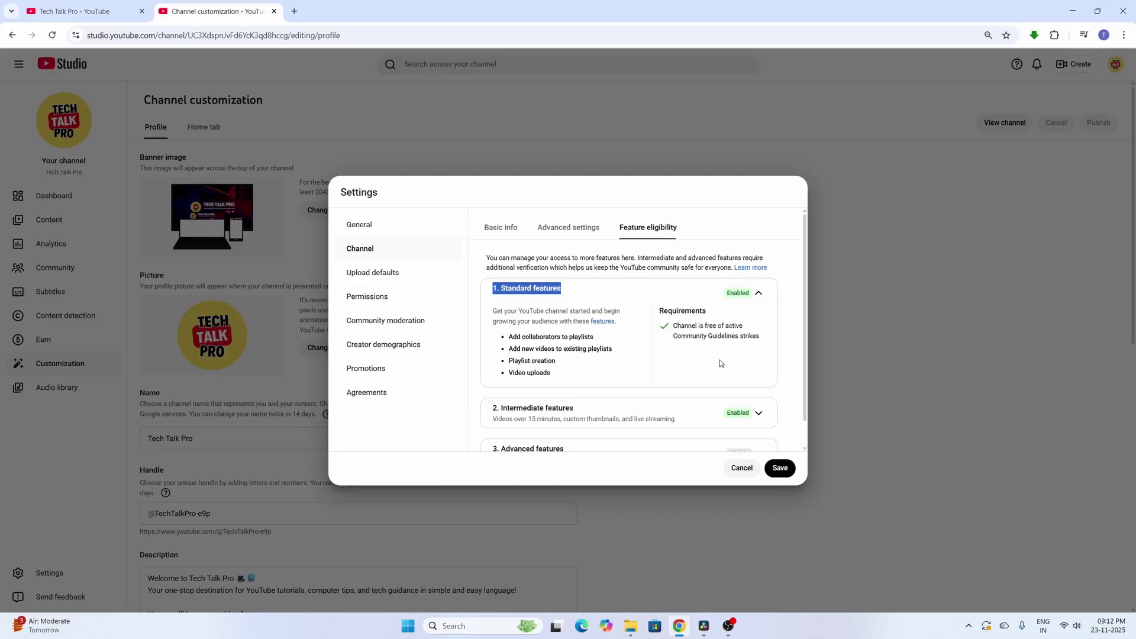
left_click(758, 292)
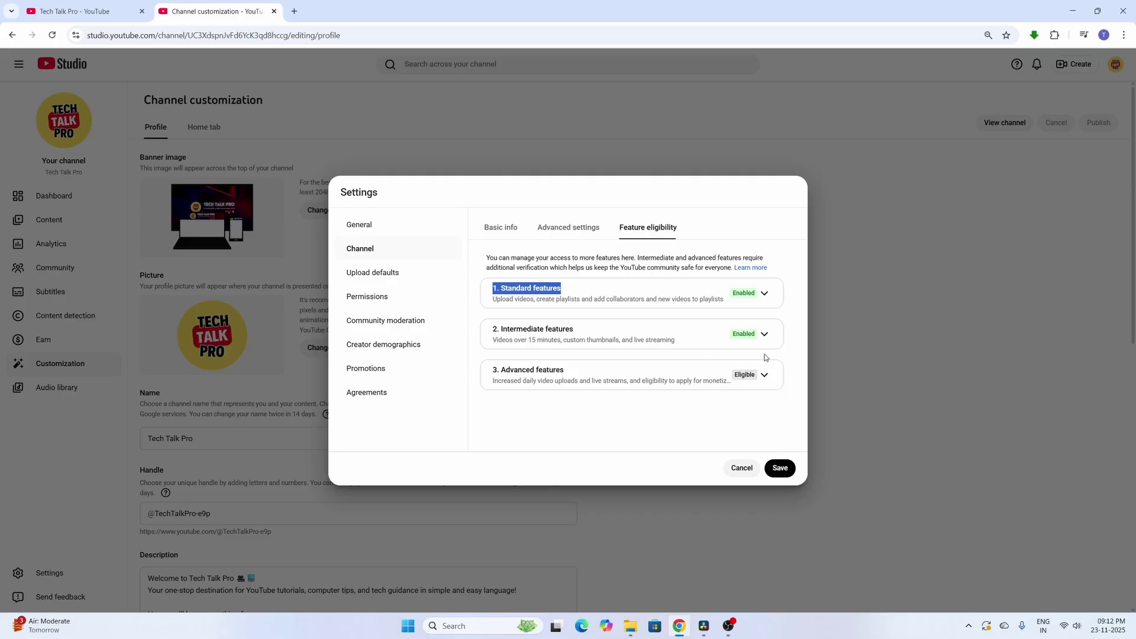
Examine the Intermediate features' requirements and what they offer, including videos over 15 minutes, custom thumbnails and live streaming.
left_click(765, 335)
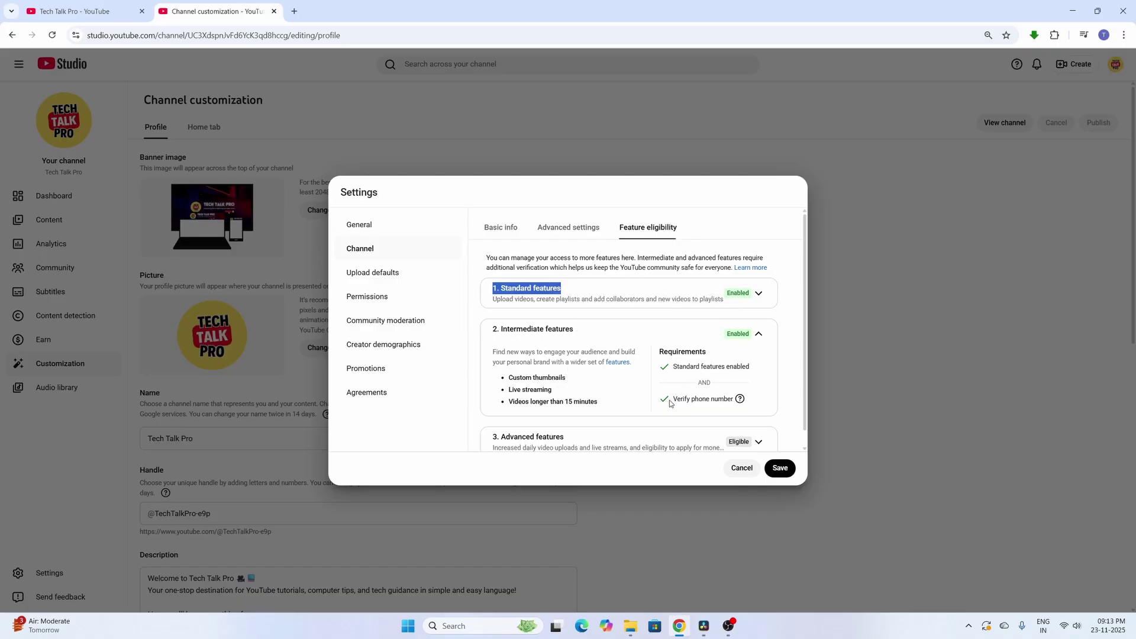
mouse_move(715, 399)
left_click(758, 338)
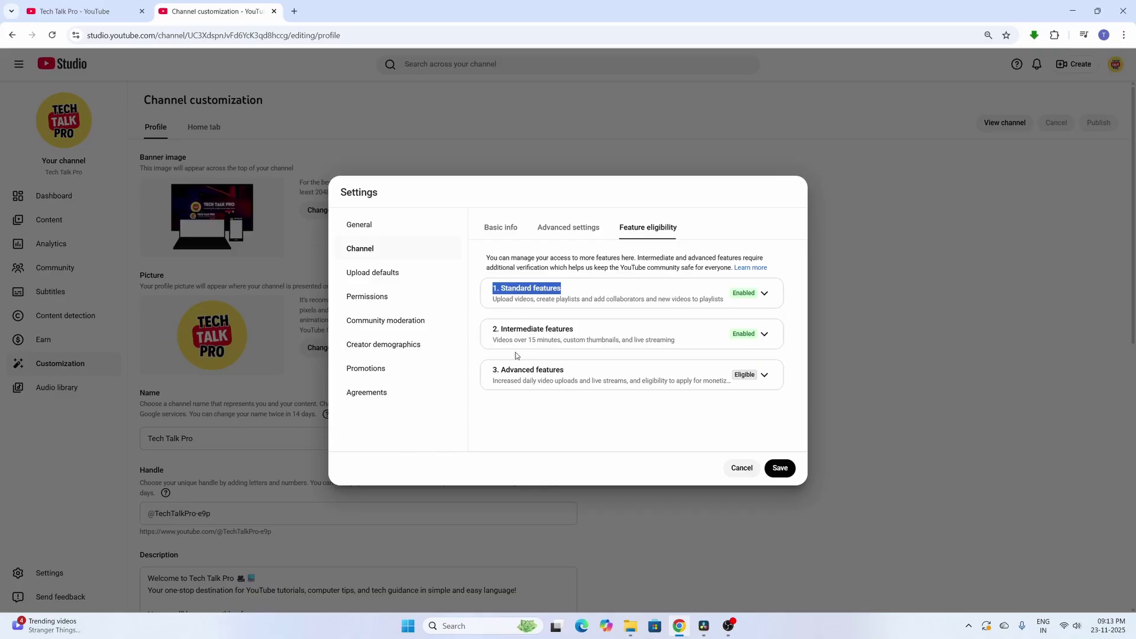
left_click_drag(561, 343, 493, 328)
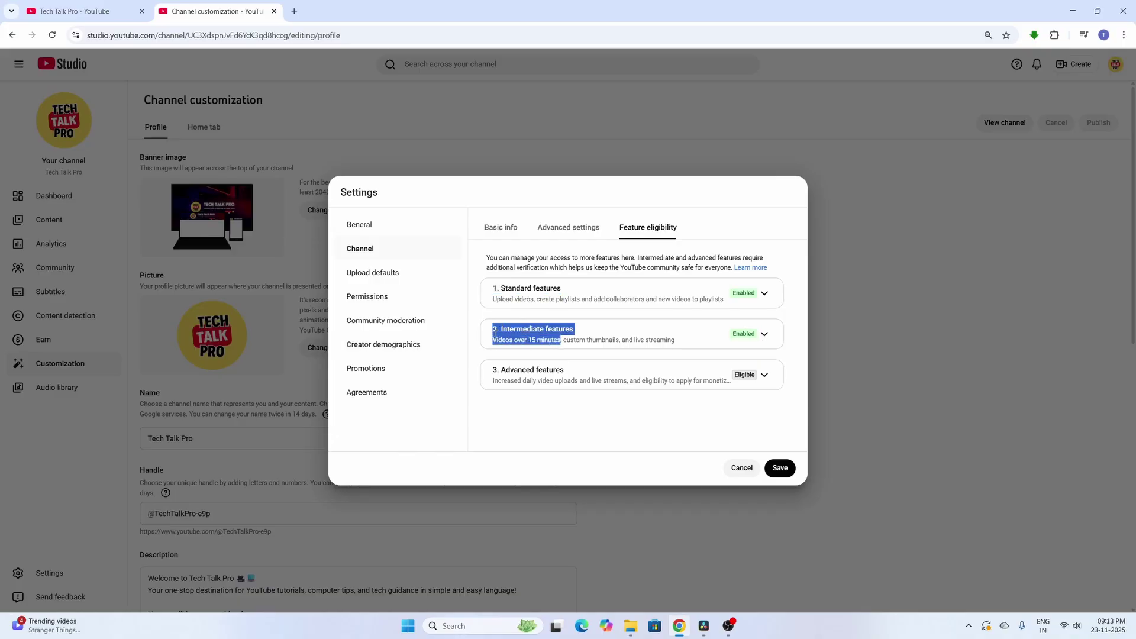
left_click(694, 339)
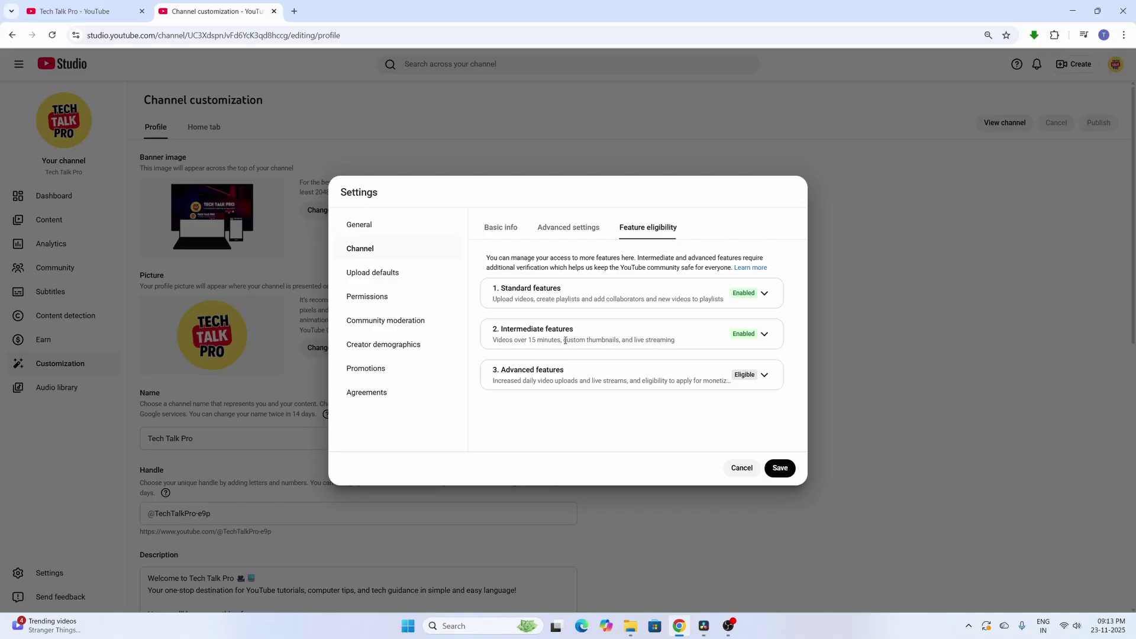
left_click_drag(563, 341, 620, 339)
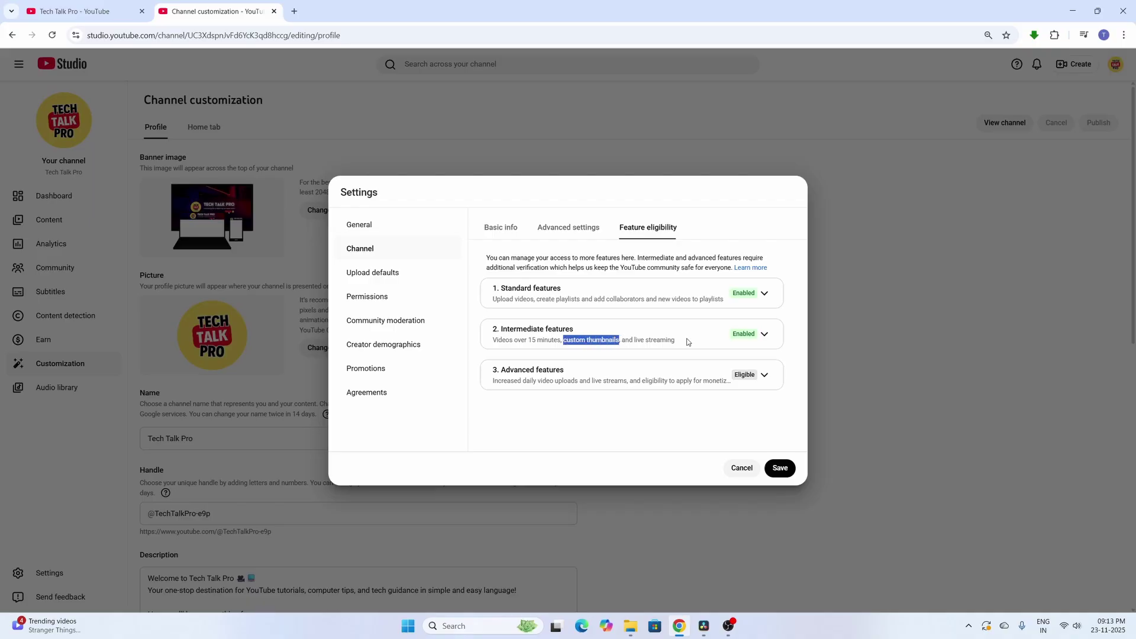
left_click(764, 336)
left_click(760, 335)
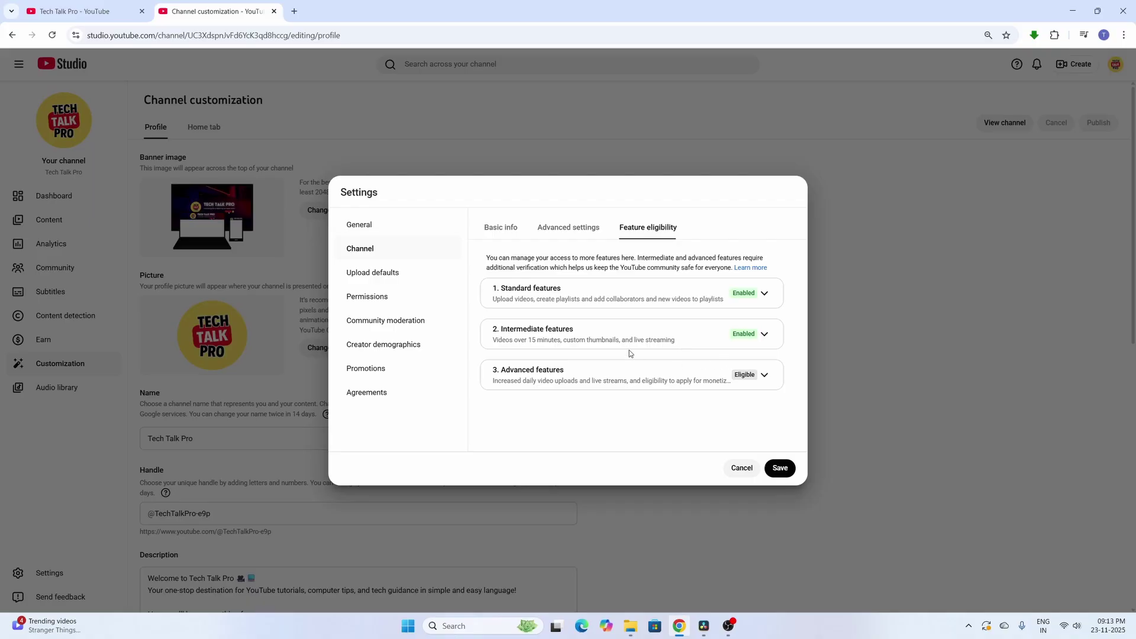
left_click_drag(634, 340, 691, 342)
Expand the Advanced features and read through their benefits and verification requirements.
left_click_drag(496, 372, 584, 382)
left_click(765, 377)
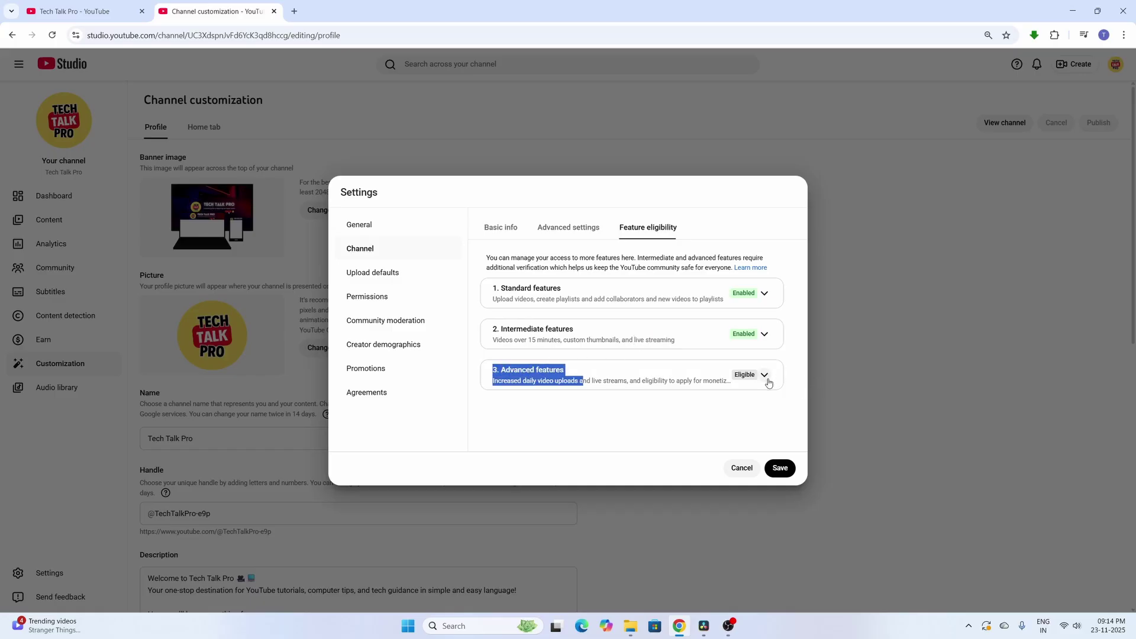
scroll(708, 406, "down", 1)
scroll(708, 407, "down", 1)
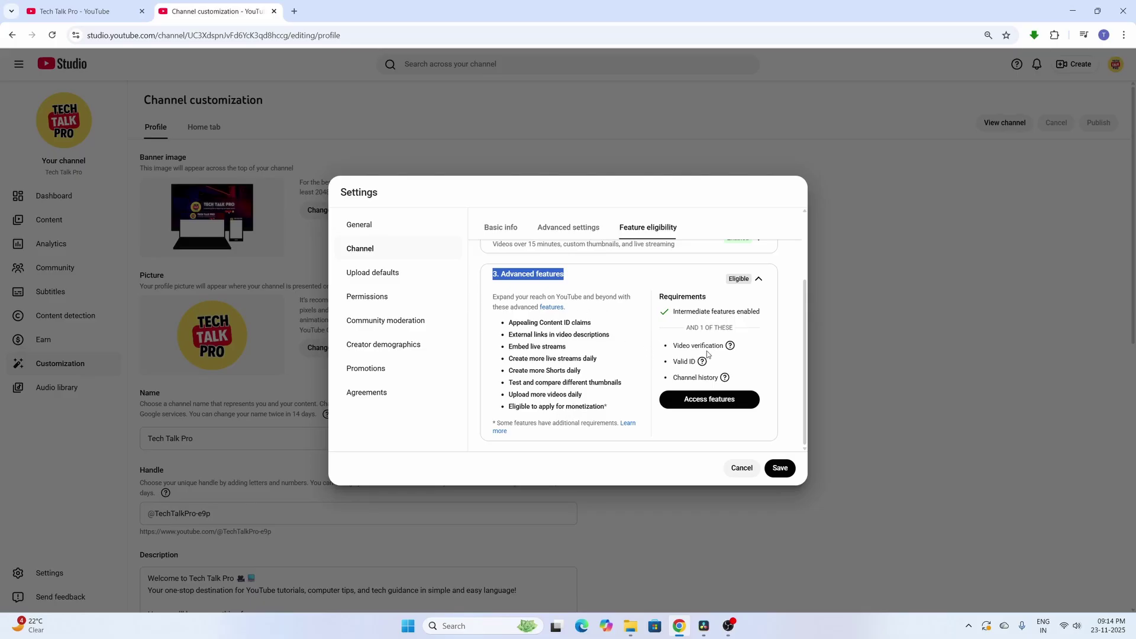
mouse_move(728, 348)
scroll(715, 354, "up", 3)
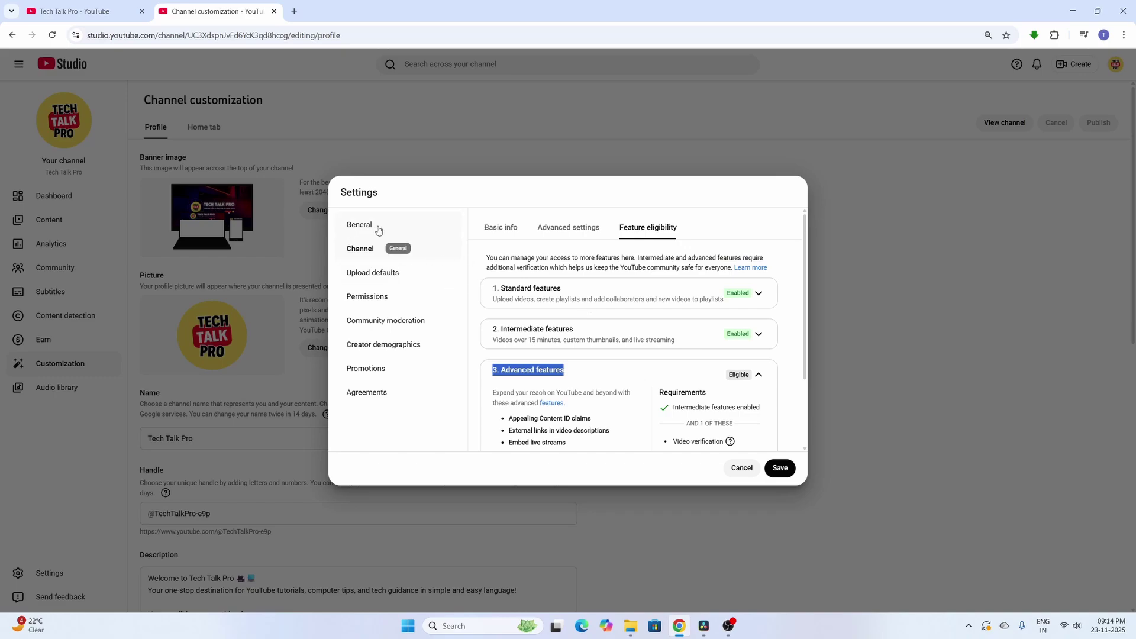
Review the basic info of the upload defaults, including title, description and tags, with Unlisted chosen as the default visibility.
left_click(372, 276)
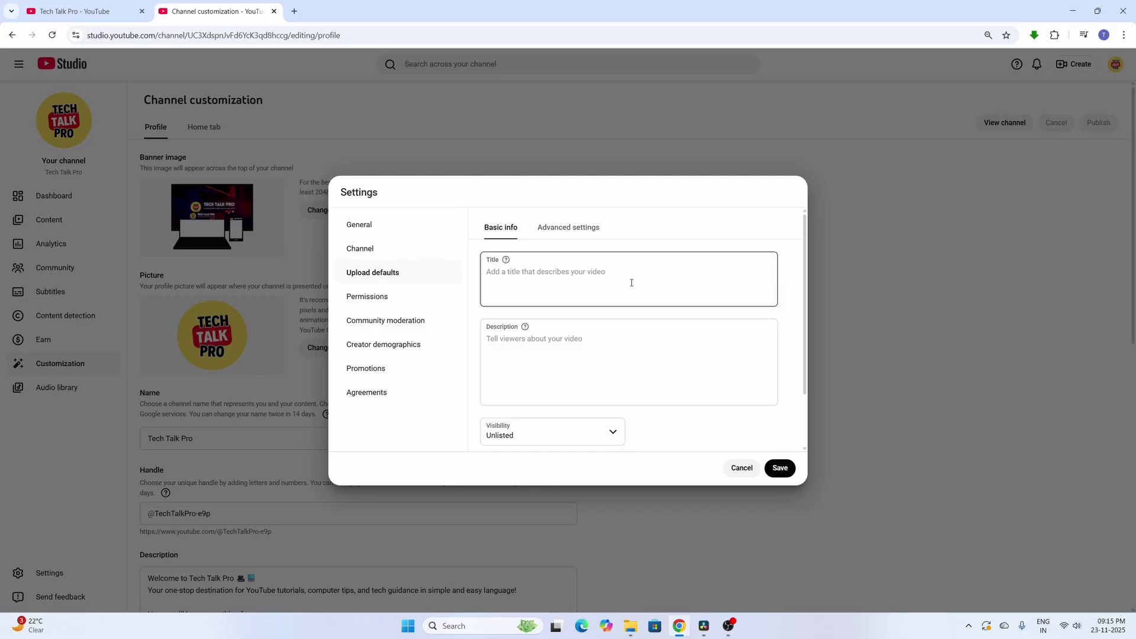
left_click(568, 338)
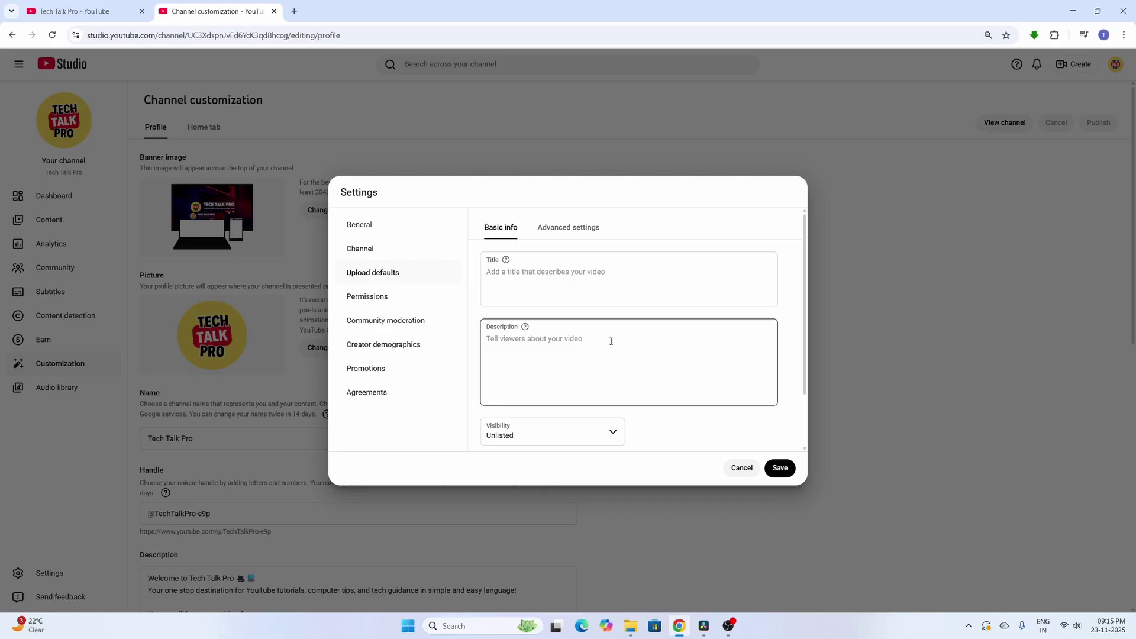
scroll(598, 349, "down", 2)
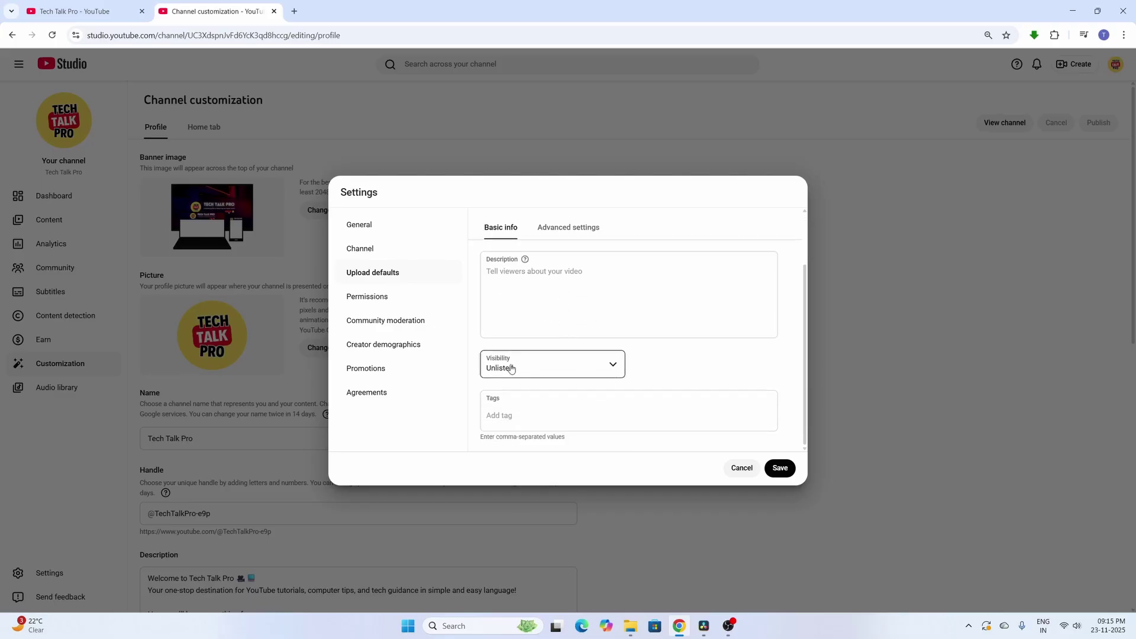
left_click(612, 371)
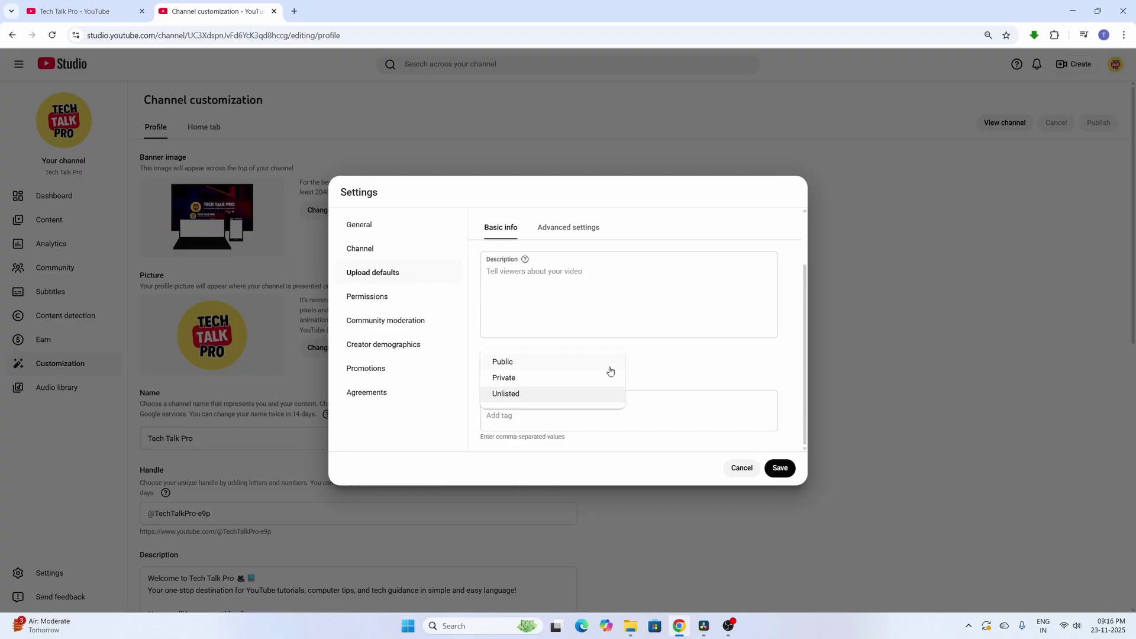
left_click(567, 400)
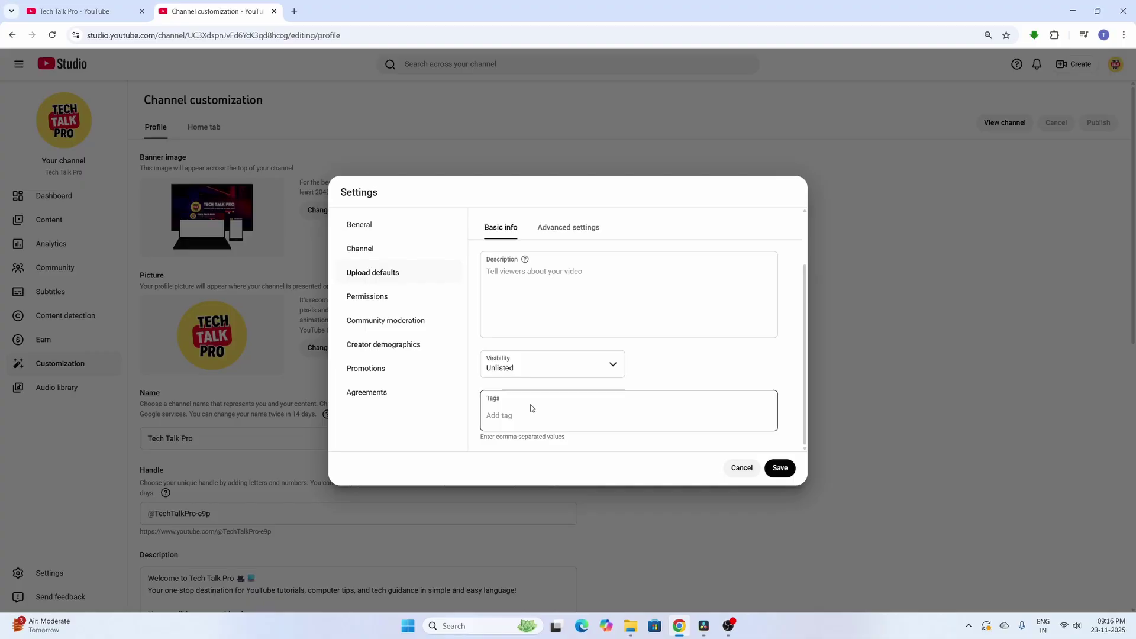
scroll(531, 406, "up", 2)
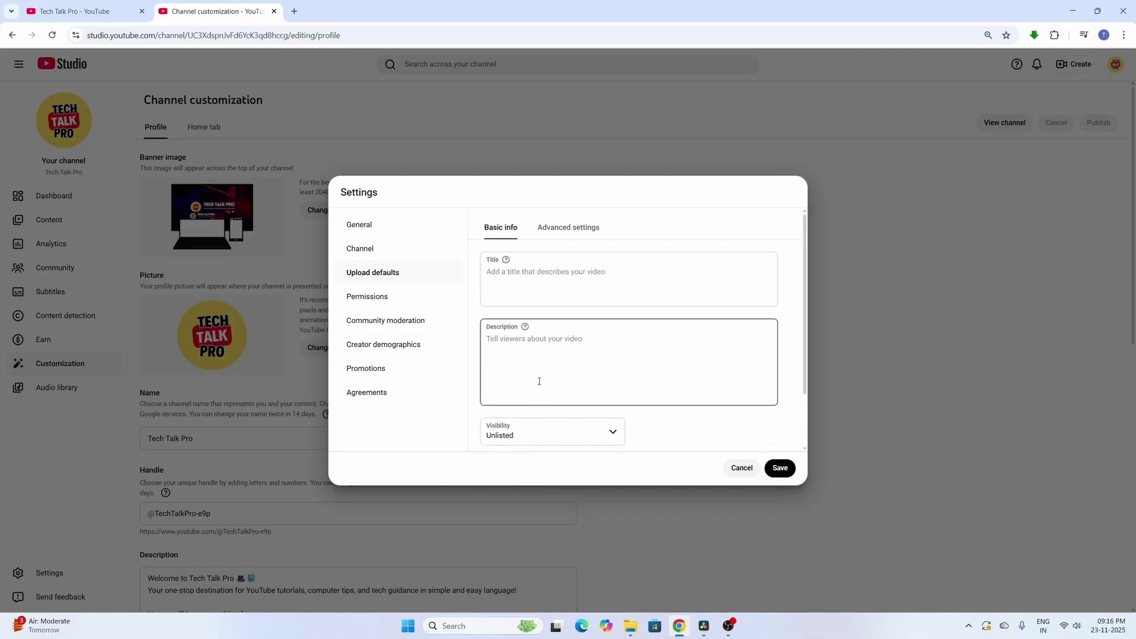
scroll(539, 381, "down", 2)
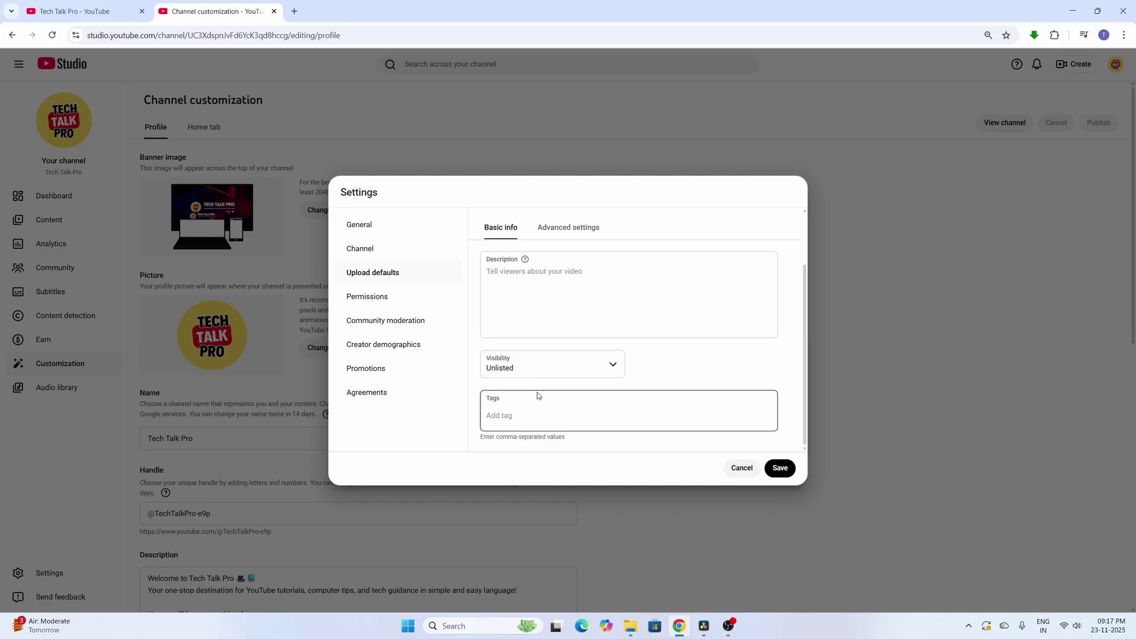
scroll(545, 389, "up", 2)
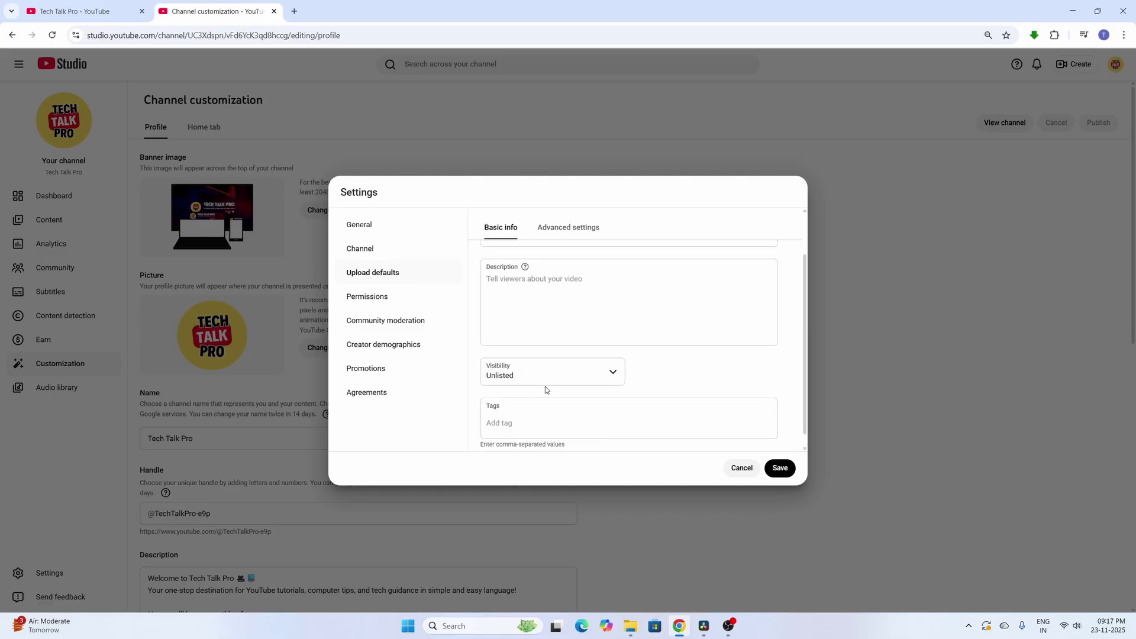
In the advanced upload defaults, inspect the license and category options, choosing Standard YouTube License and Education.
left_click(568, 230)
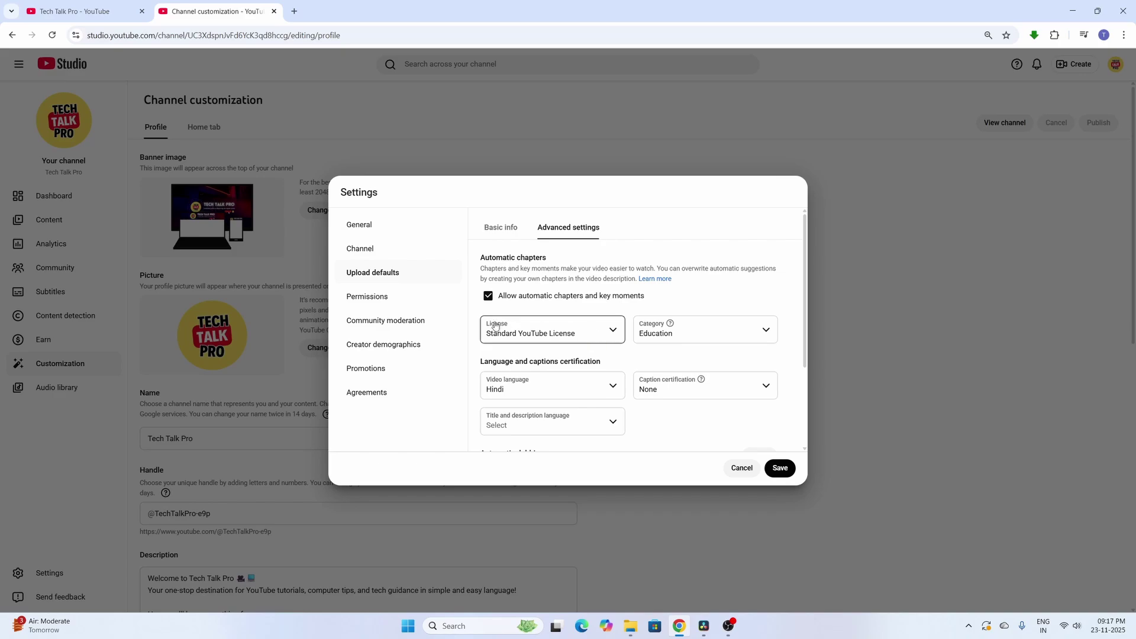
left_click(613, 333)
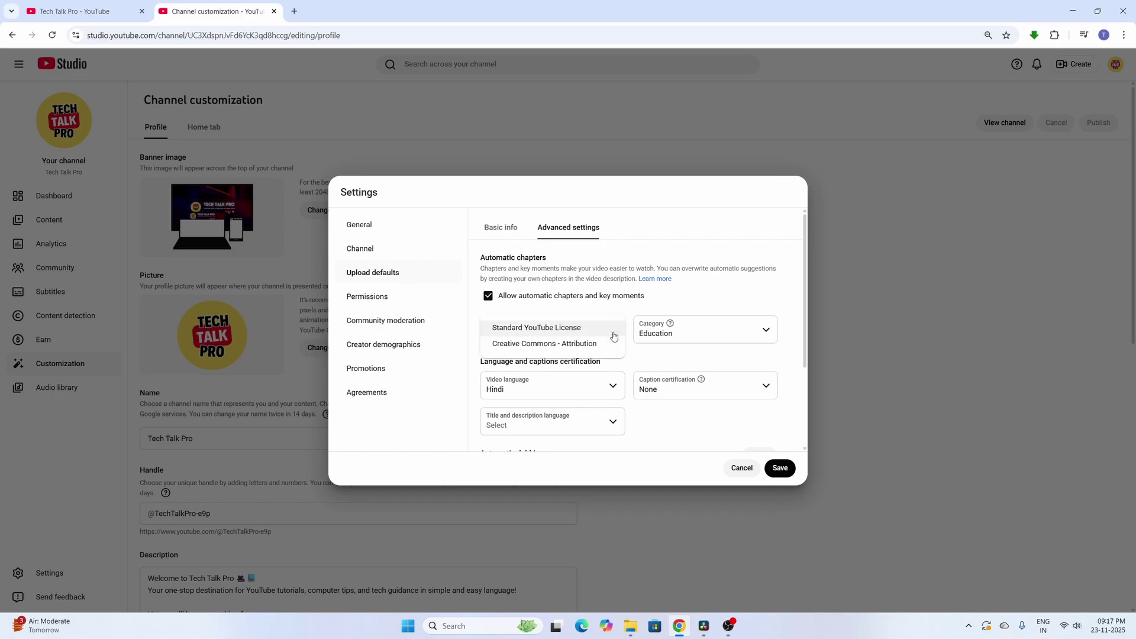
left_click(547, 332)
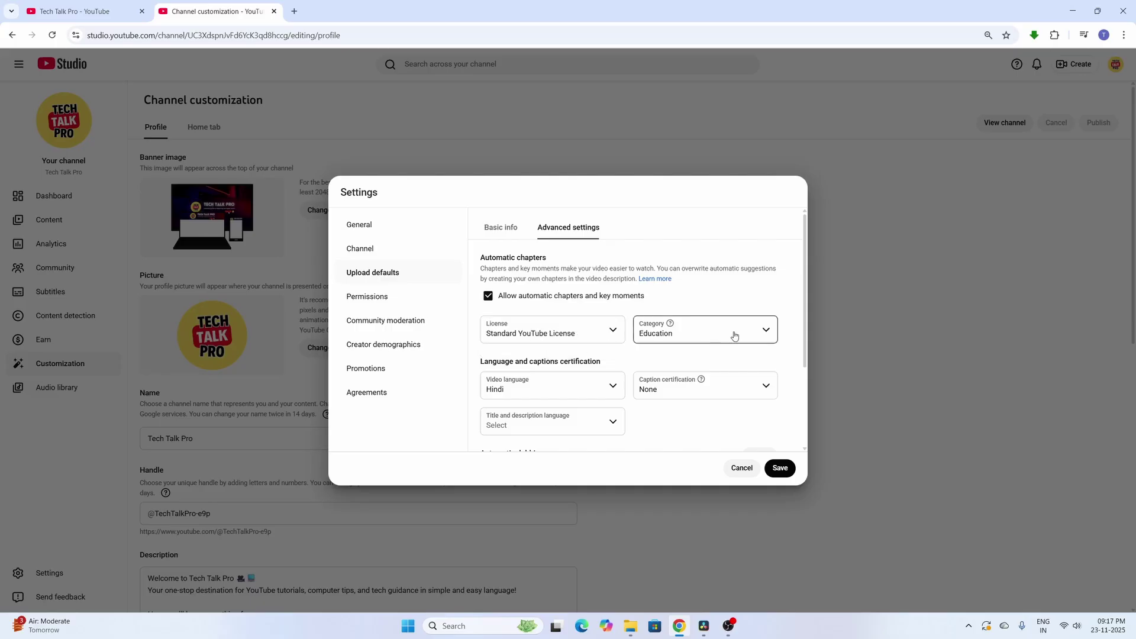
left_click(755, 335)
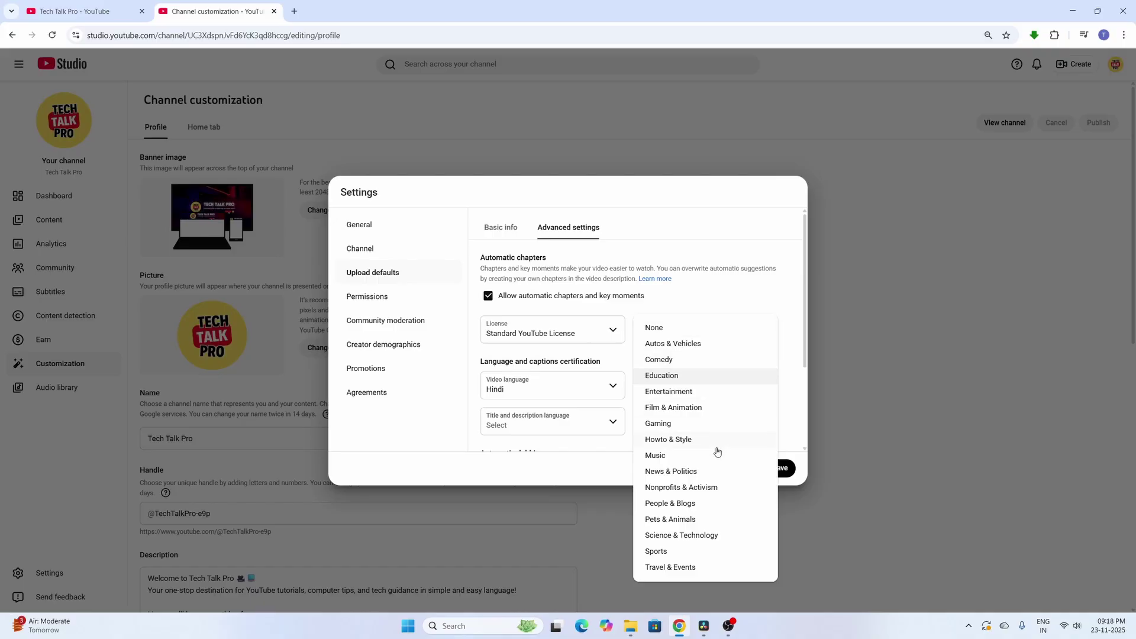
left_click(706, 376)
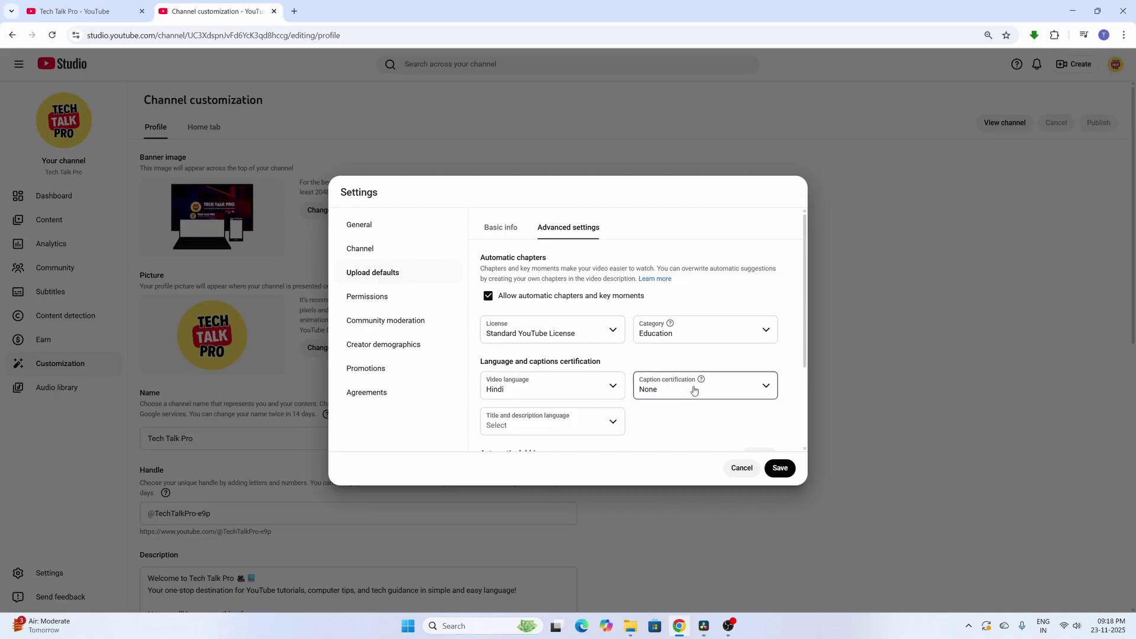
Examine the upload defaults for language, caption certification, automatic dubbing, comments and like counts.
scroll(716, 394, "down", 1)
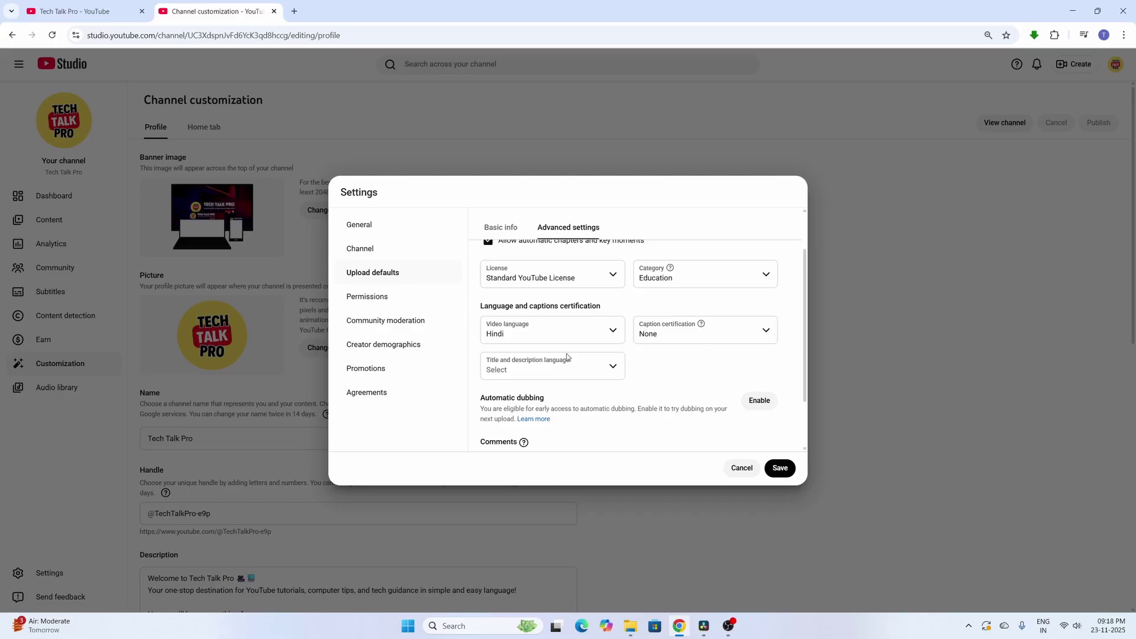
scroll(586, 378, "down", 1)
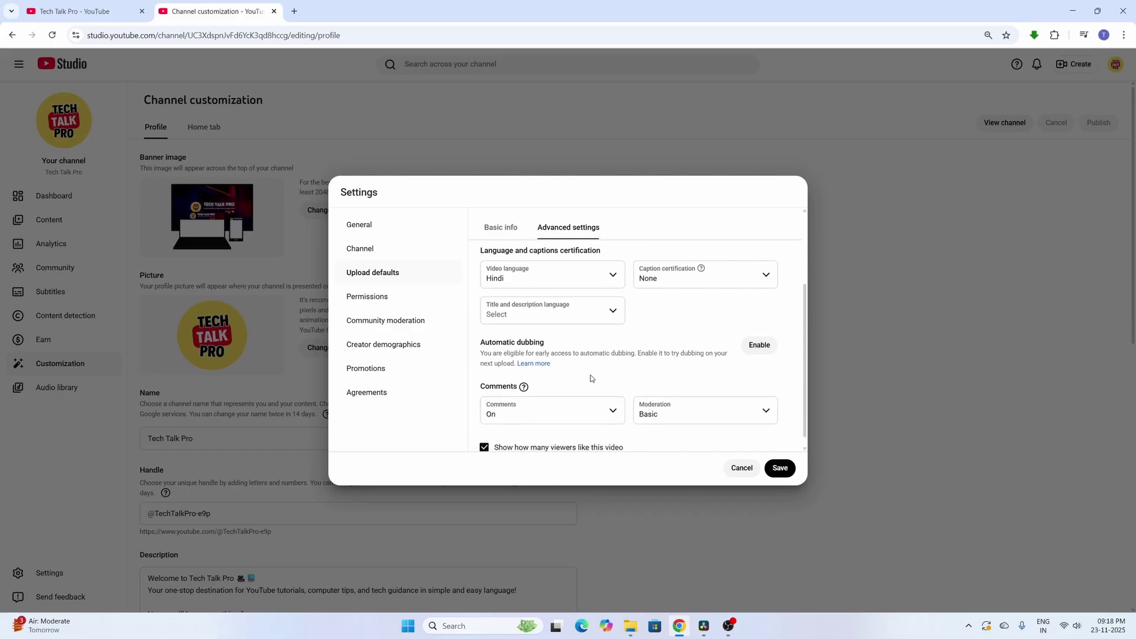
scroll(591, 379, "down", 1)
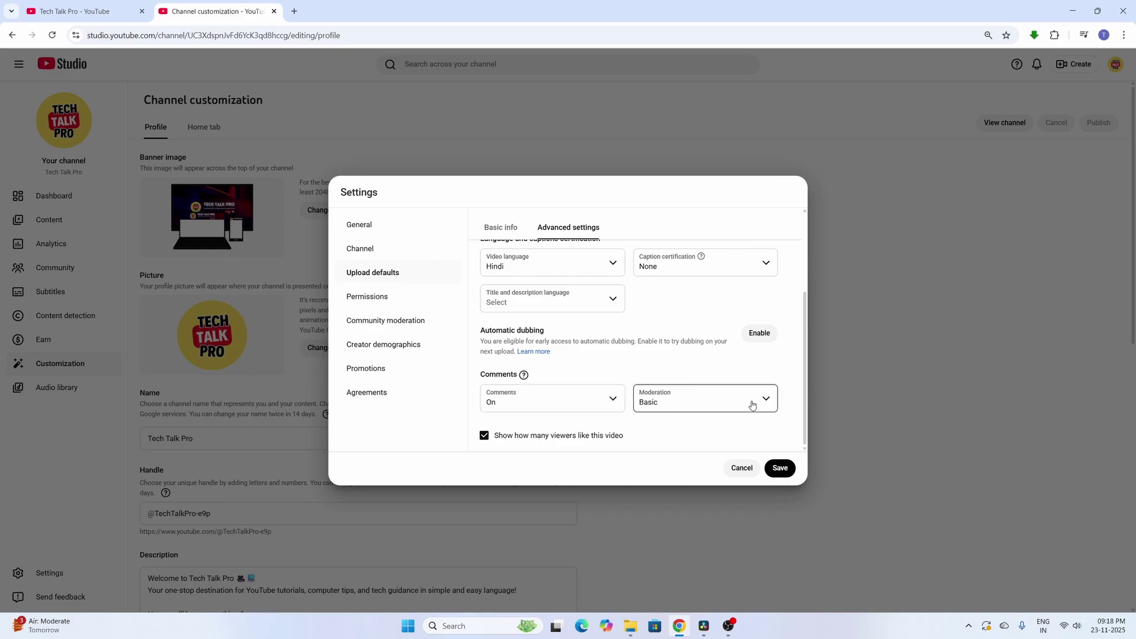
scroll(674, 391, "up", 2)
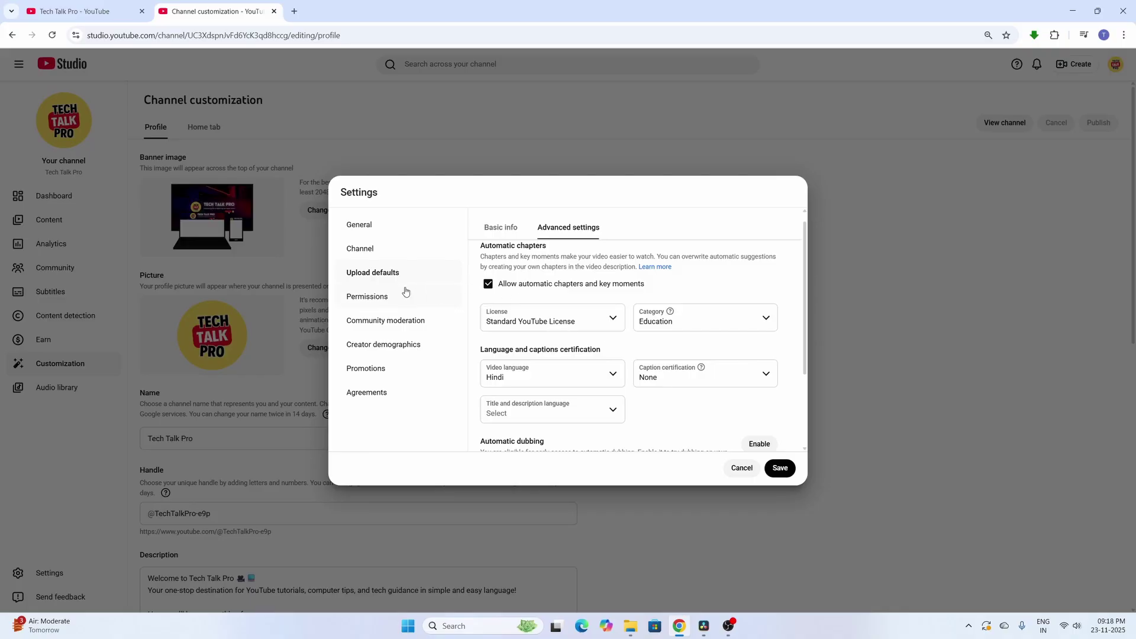
Check the channel permissions and the community moderation content controls for comments, live chat and viewer posts.
left_click(365, 297)
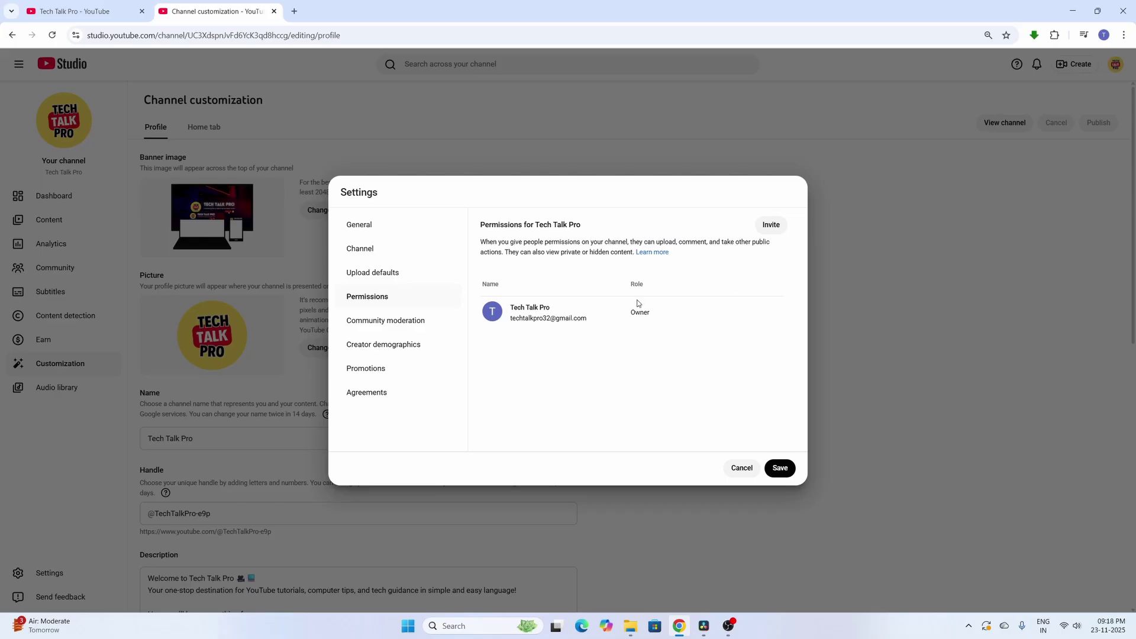
left_click(366, 324)
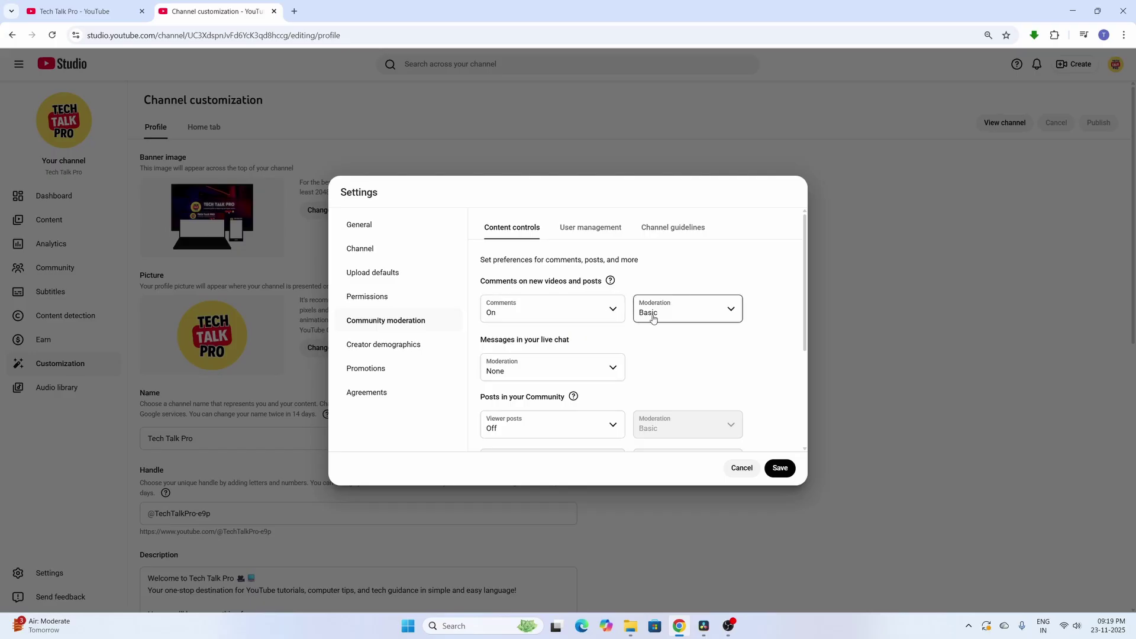
scroll(681, 319, "down", 5)
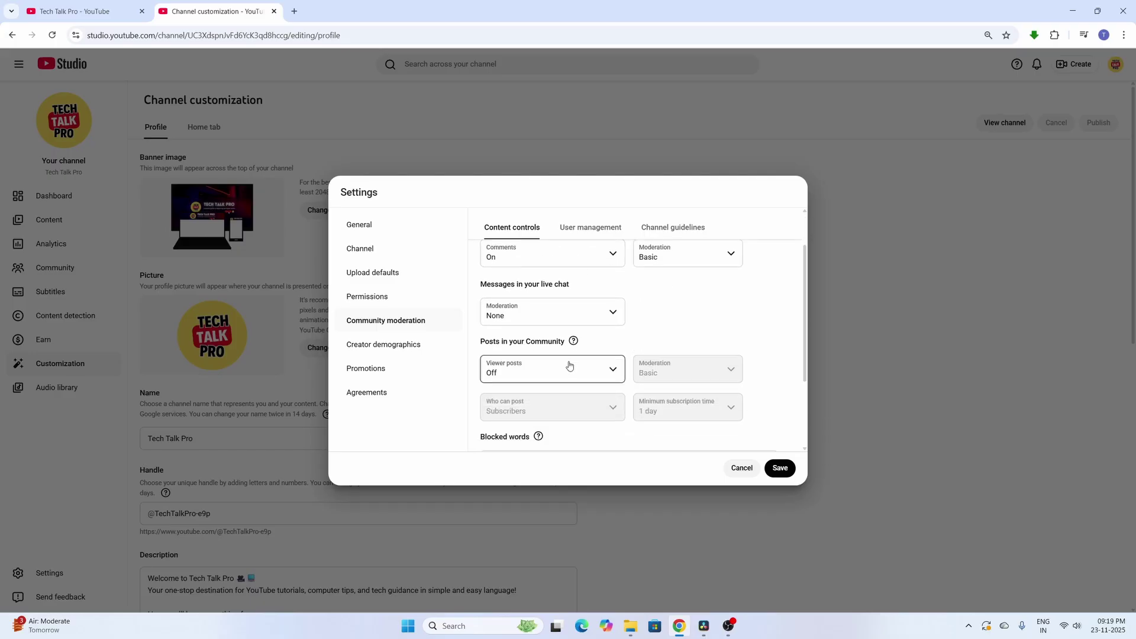
scroll(561, 373, "up", 5)
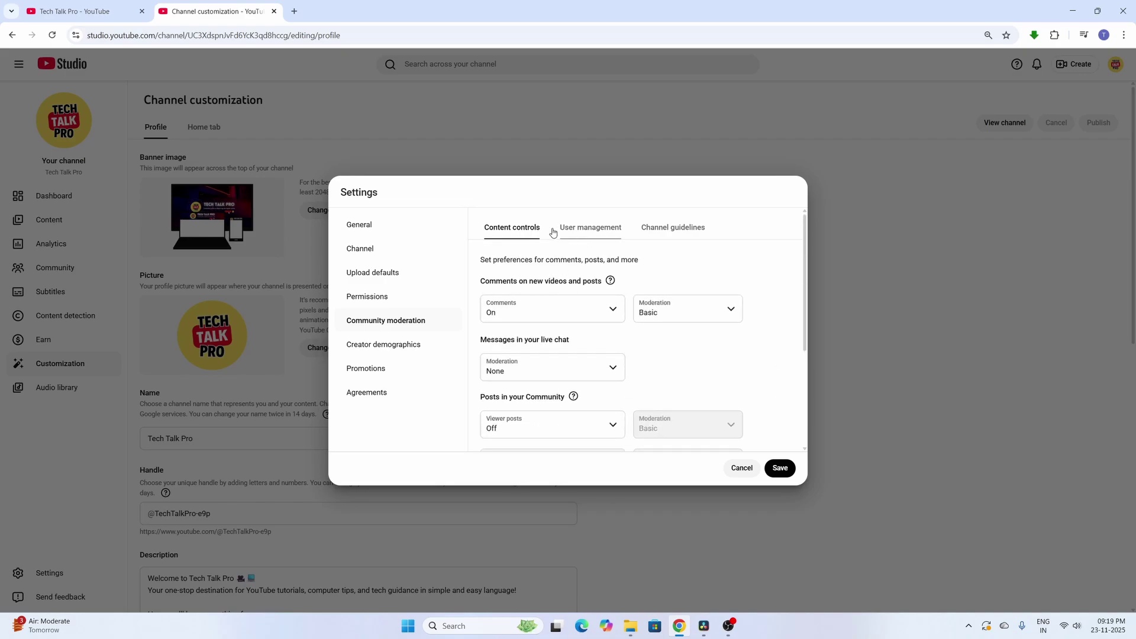
Look through the community moderation settings for moderators, approved and hidden users, and the channel guidelines.
left_click(588, 232)
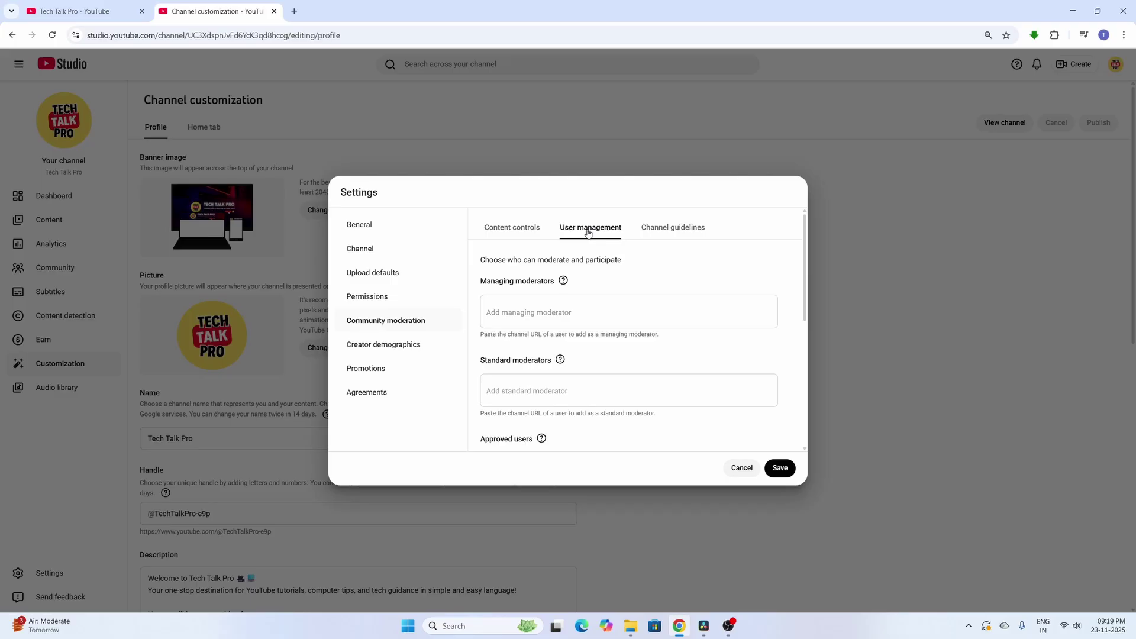
scroll(599, 283, "down", 5)
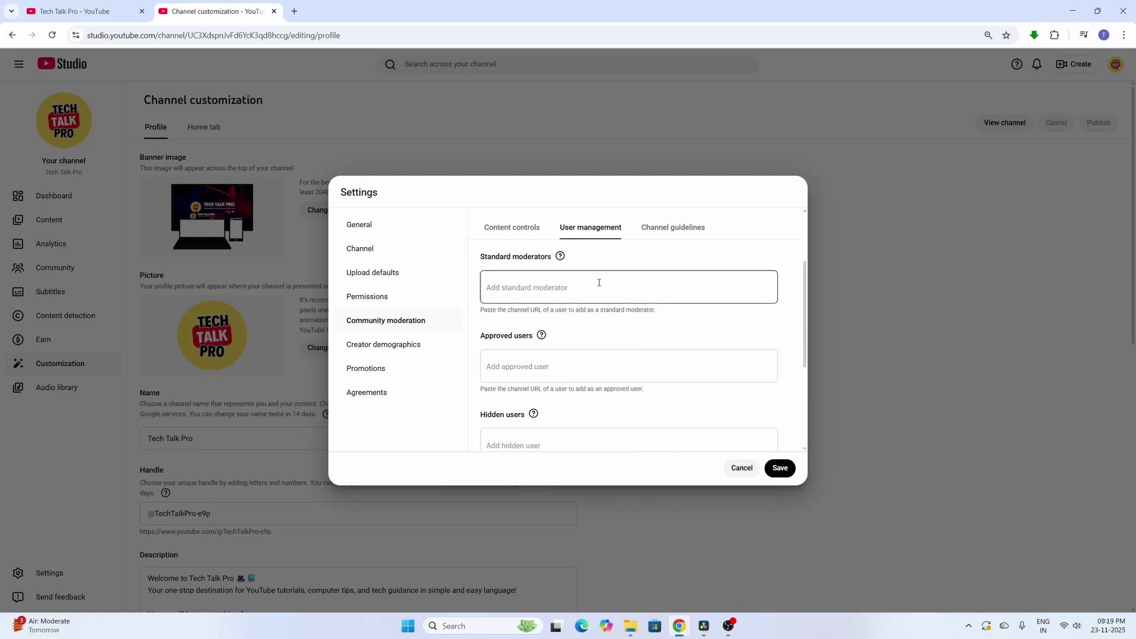
scroll(604, 314, "up", 5)
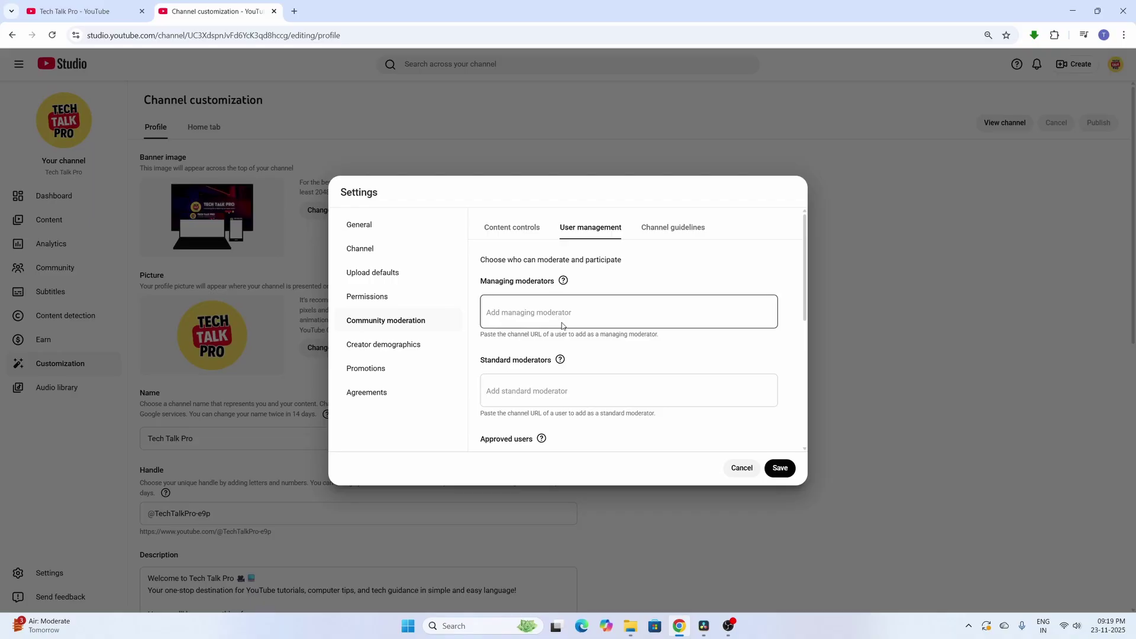
left_click(659, 233)
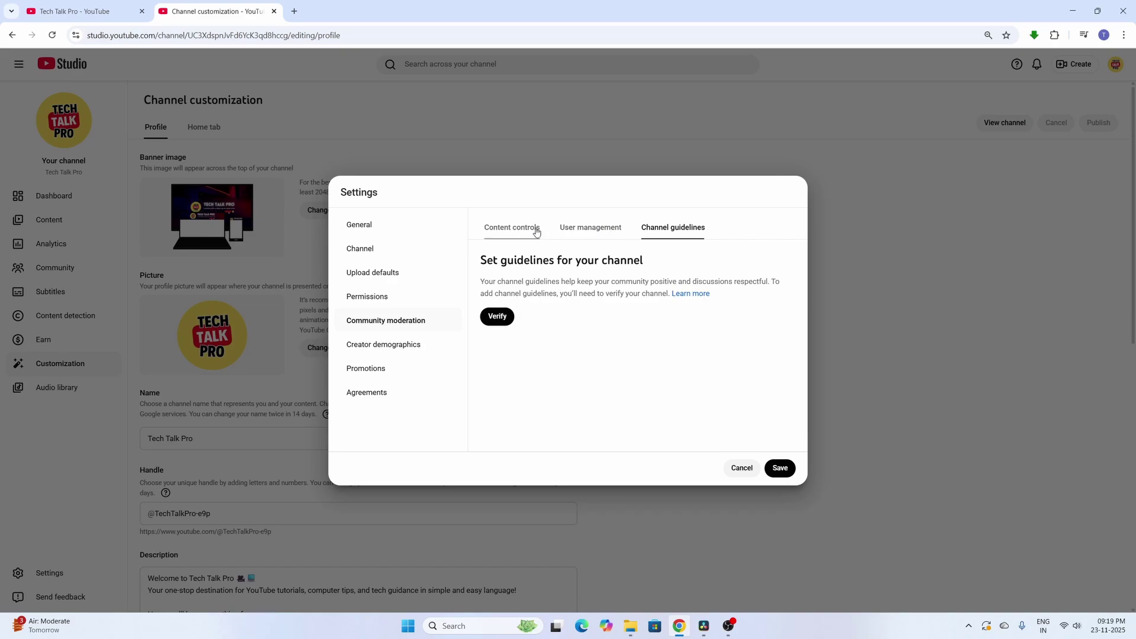
Open the creator demographics settings and read how often survey responses can be updated.
left_click(389, 349)
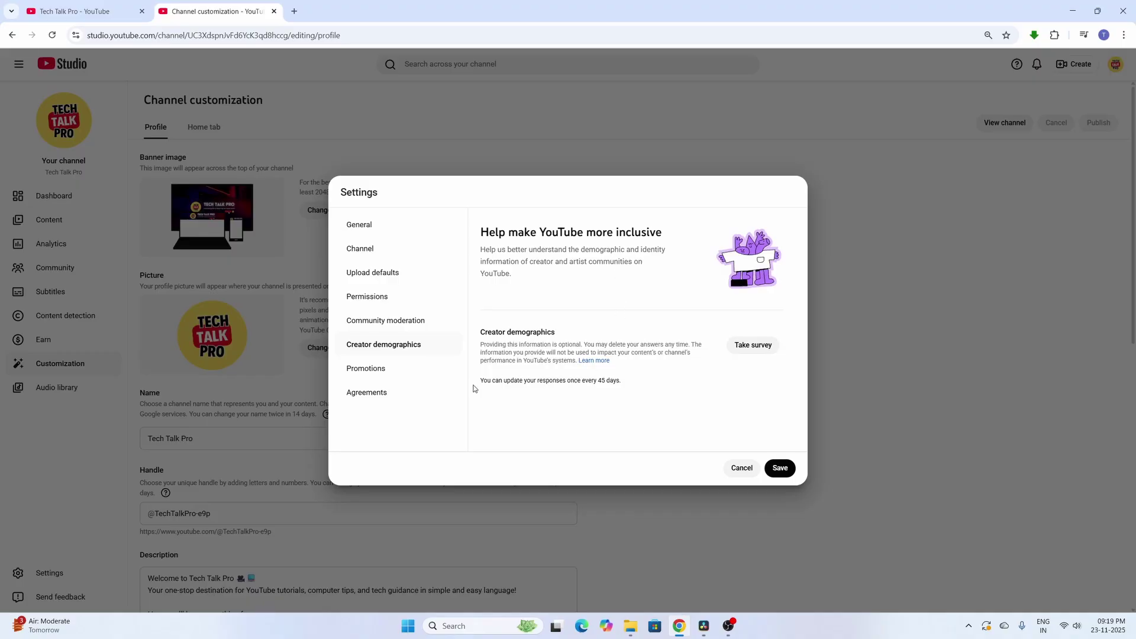
left_click_drag(481, 382, 608, 391)
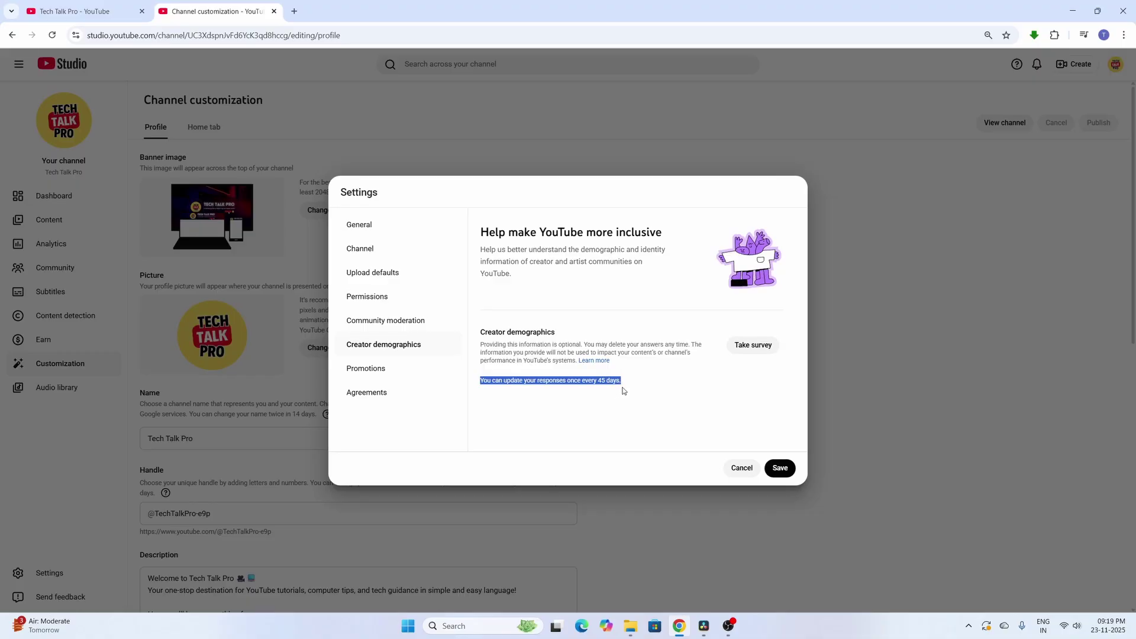
left_click(662, 393)
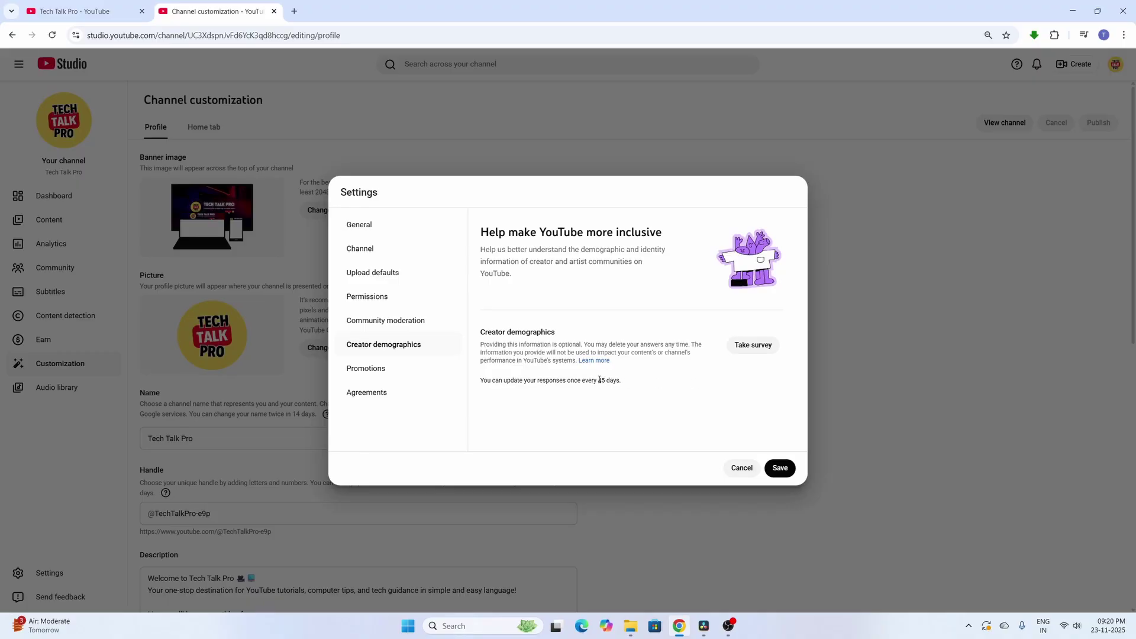
left_click_drag(600, 379, 625, 379)
Review the promotions settings for Google Ads linking, billing and support, and view the agreements section.
left_click(371, 373)
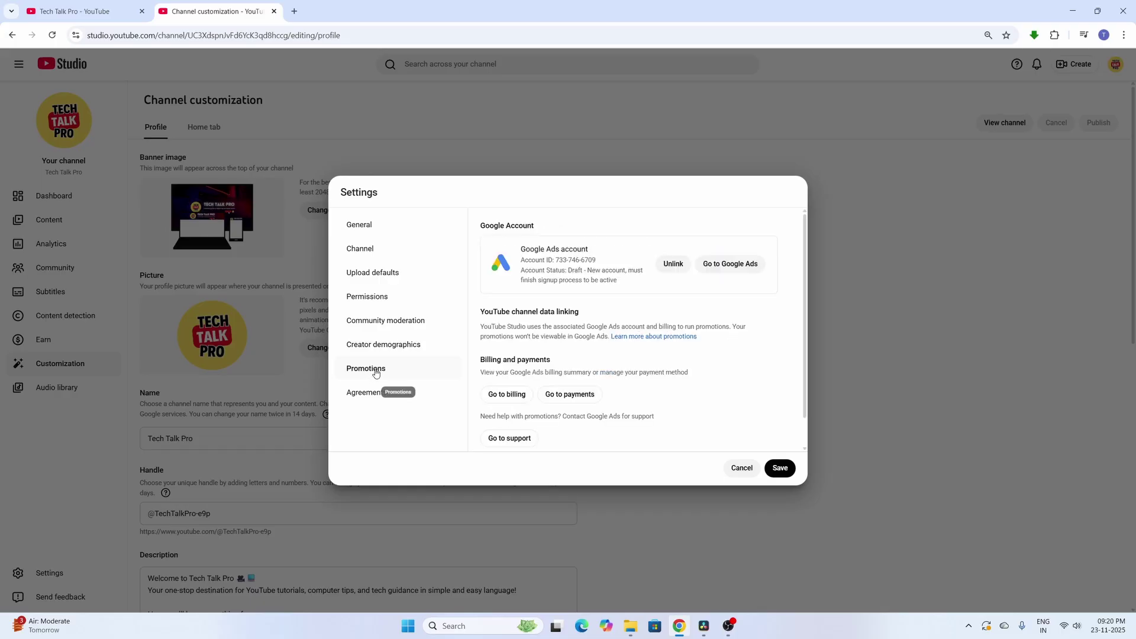
scroll(579, 314, "down", 1)
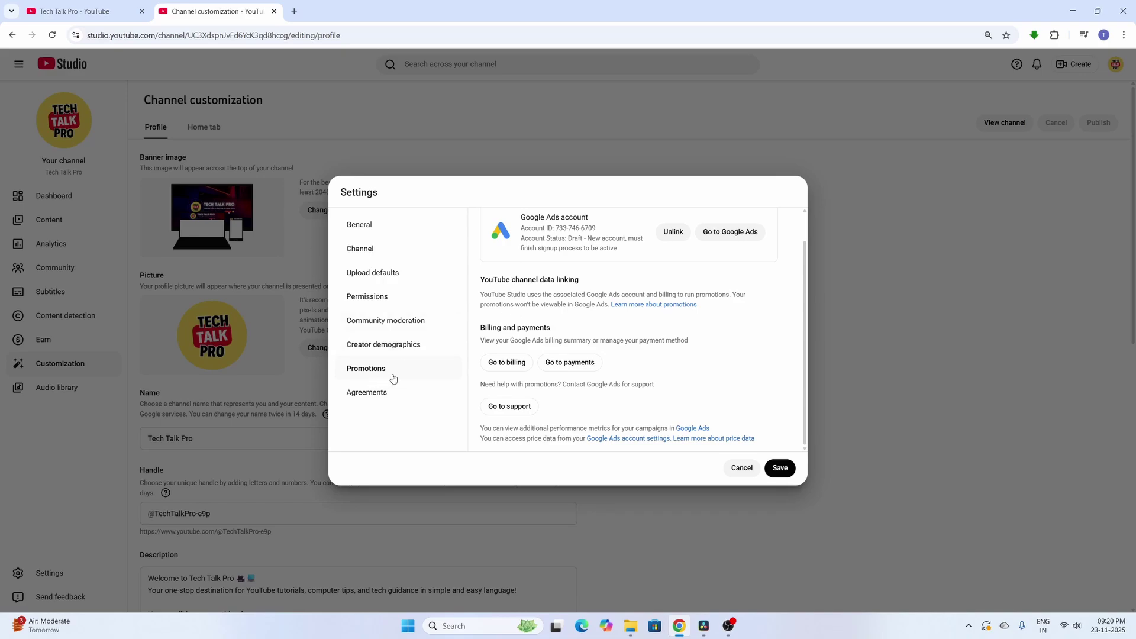
left_click(376, 395)
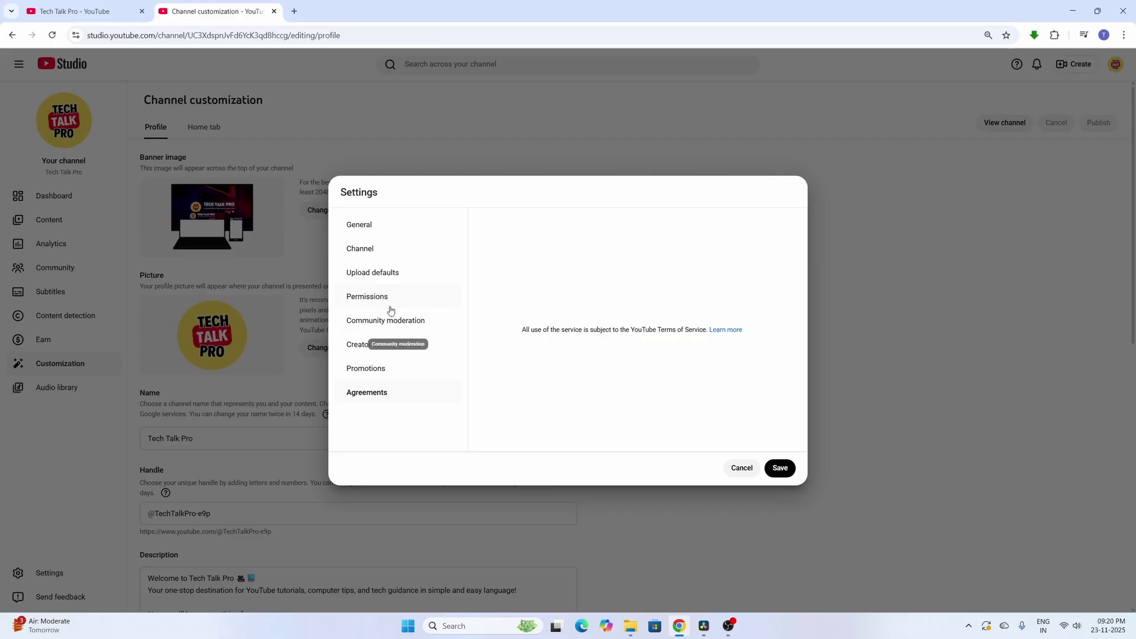
Revisit the channel's basic info and the upload defaults, and close the settings discarding the changes.
left_click(368, 255)
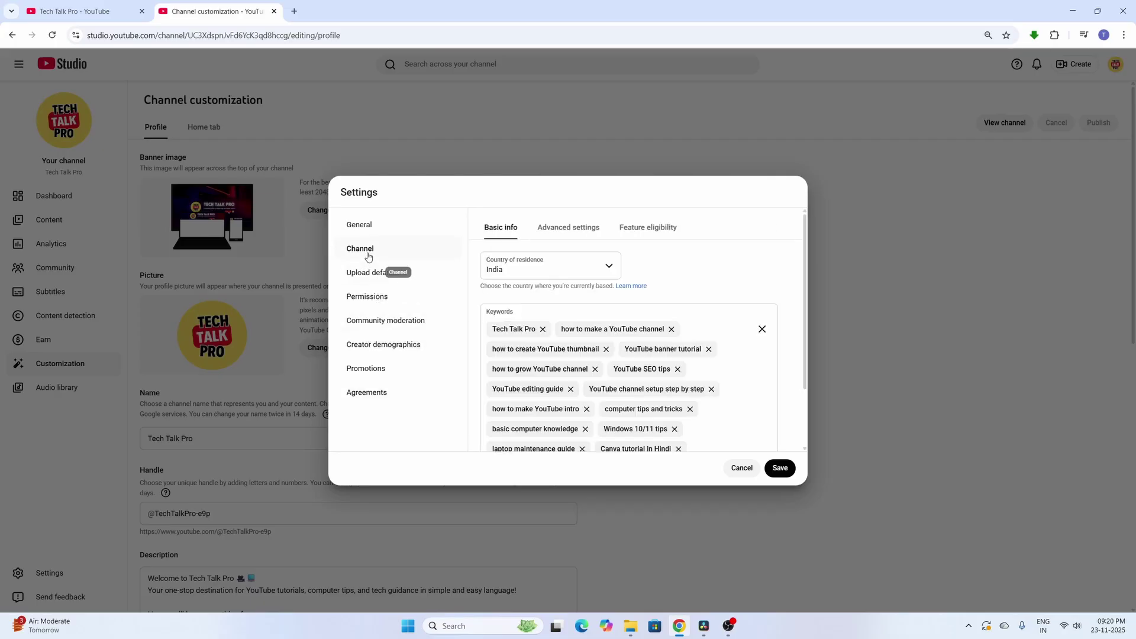
left_click(372, 274)
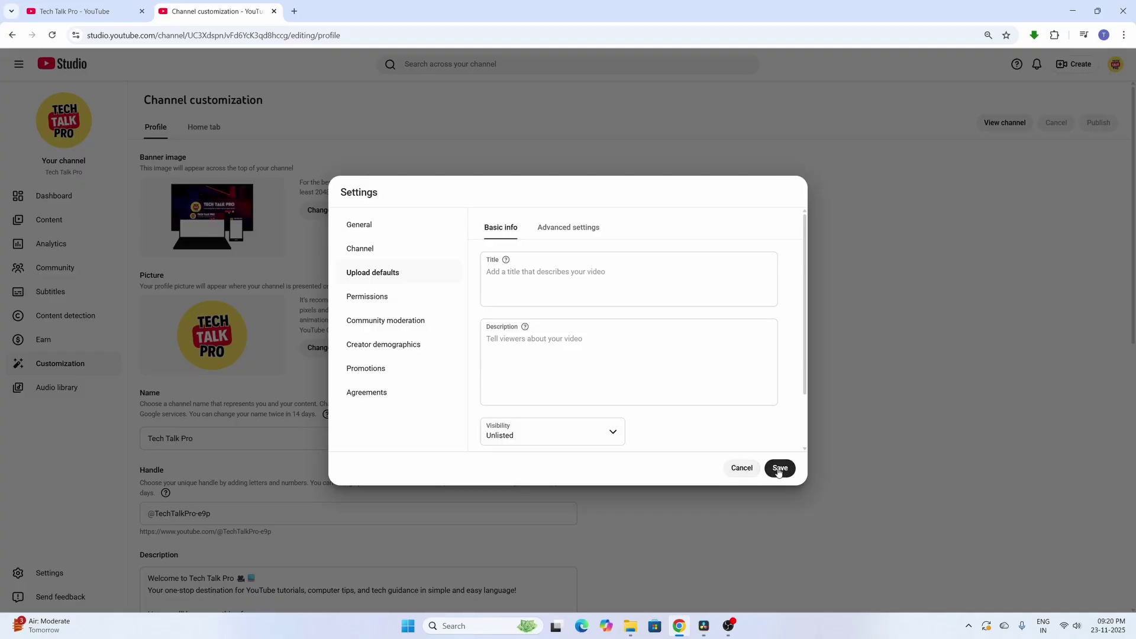
left_click(742, 468)
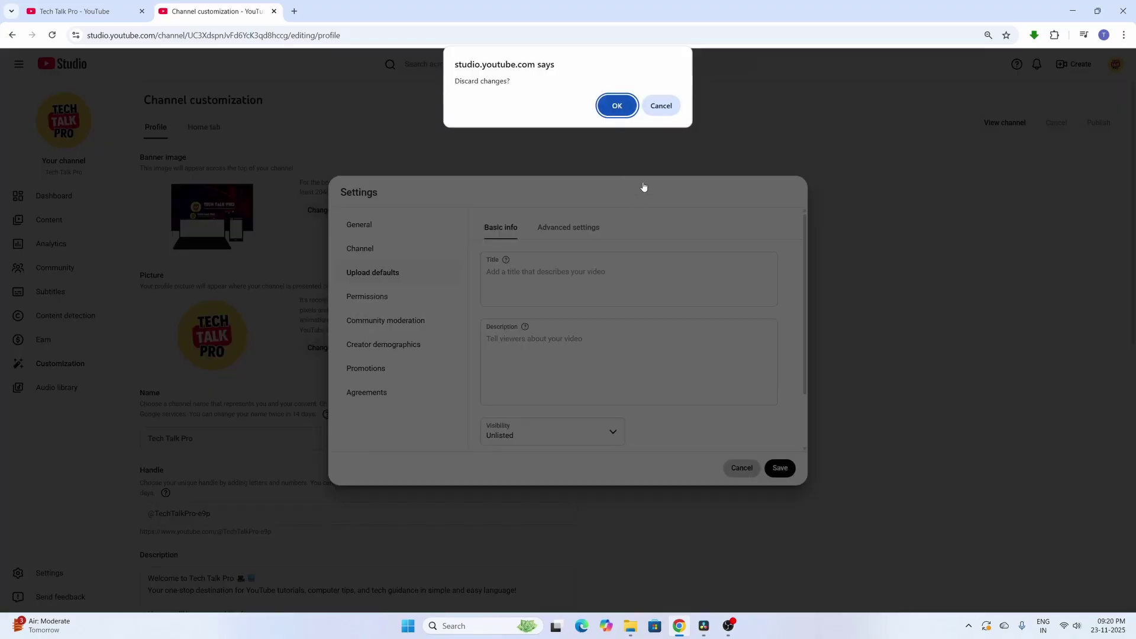
left_click(658, 107)
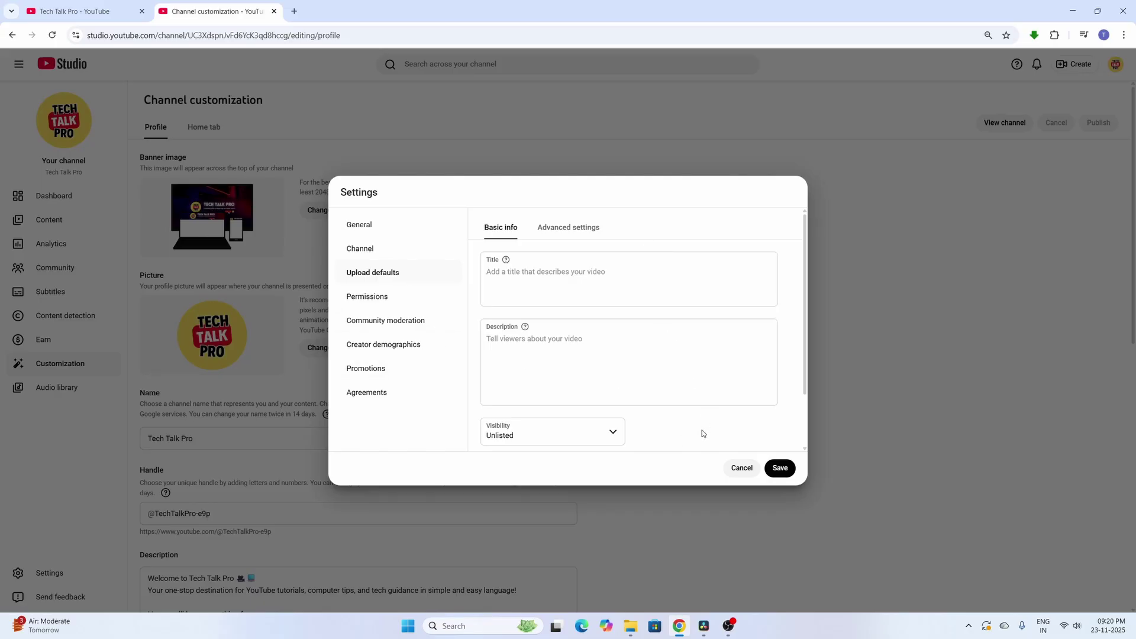
left_click(747, 469)
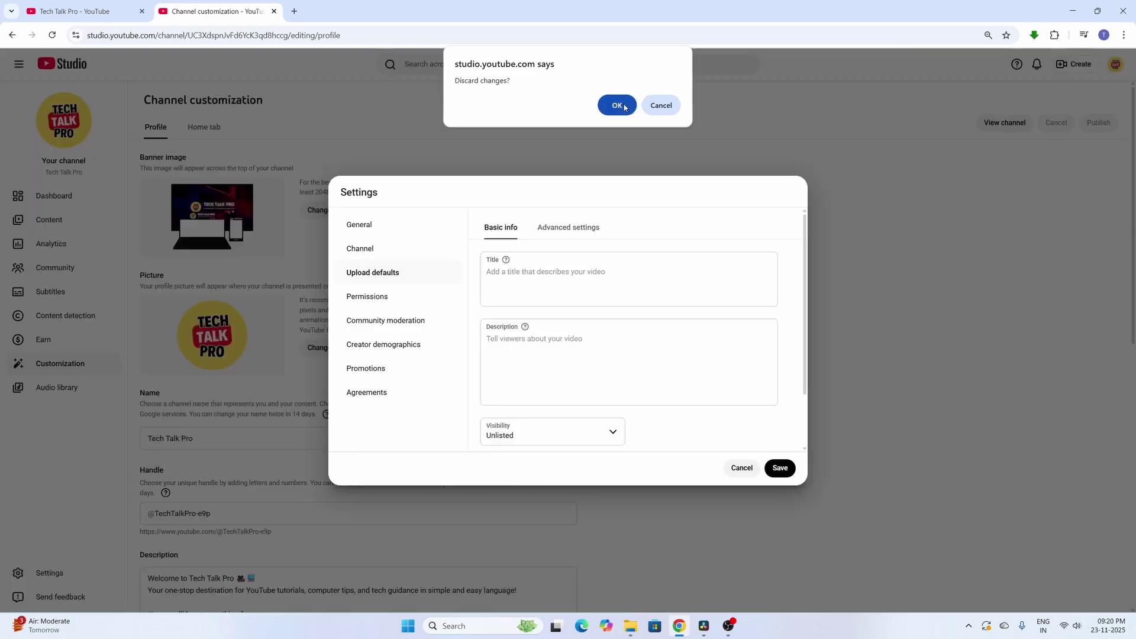
left_click(620, 106)
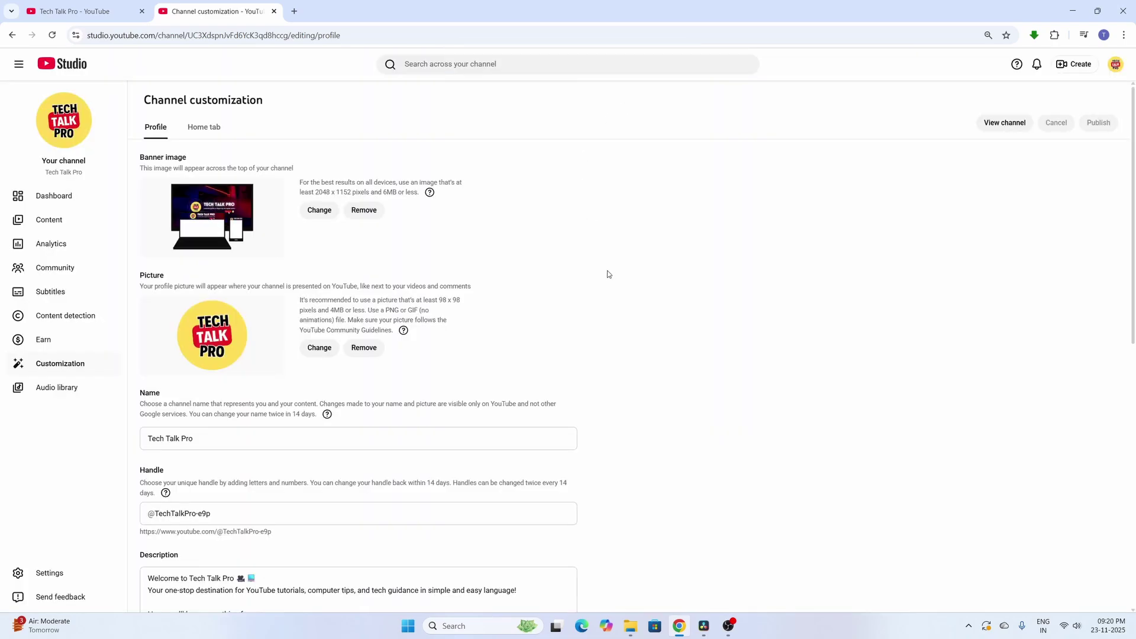